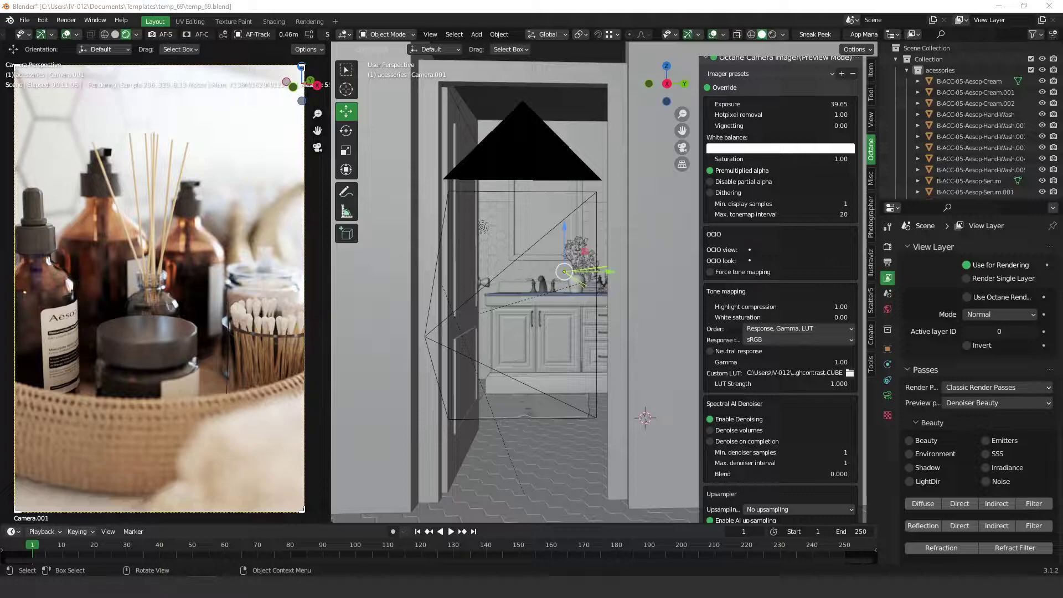
- Compare the OTOY forum releases page with the Octane add-on in Blender's preferences, then close preferences
key(alt+Tab)
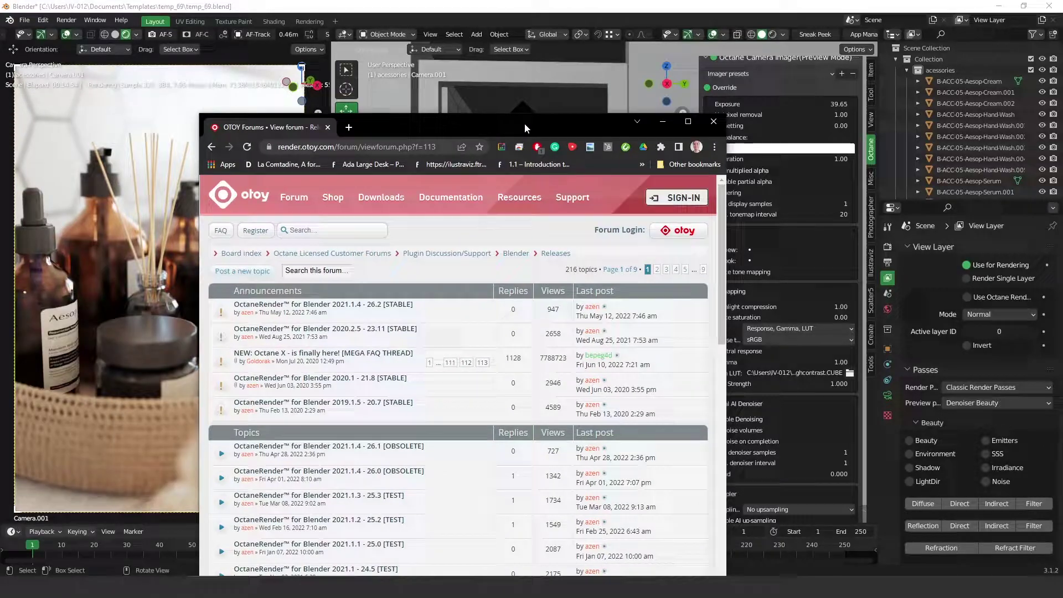
double_click(524, 123)
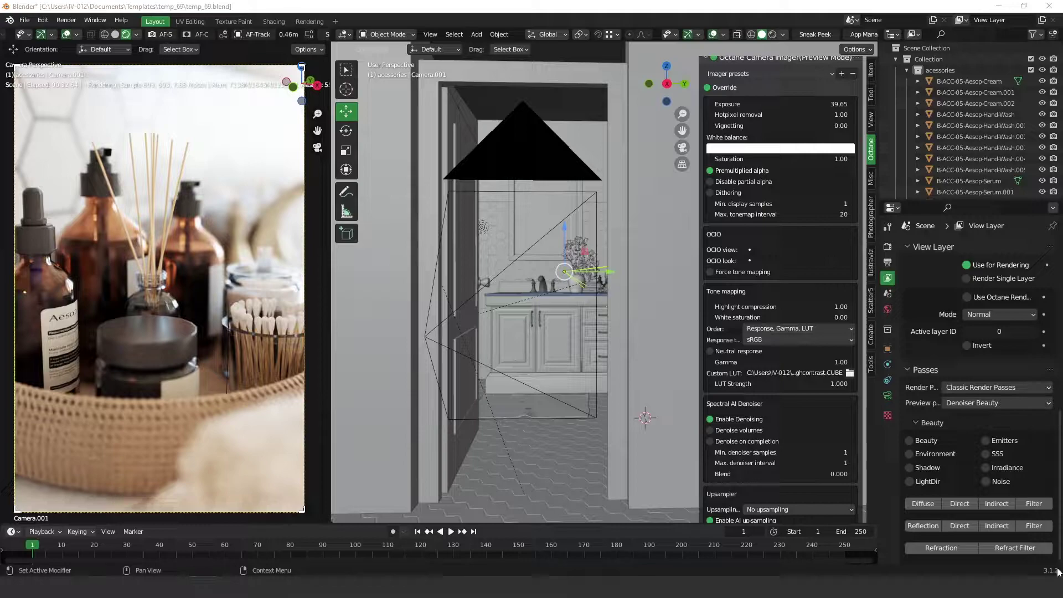
click(42, 21)
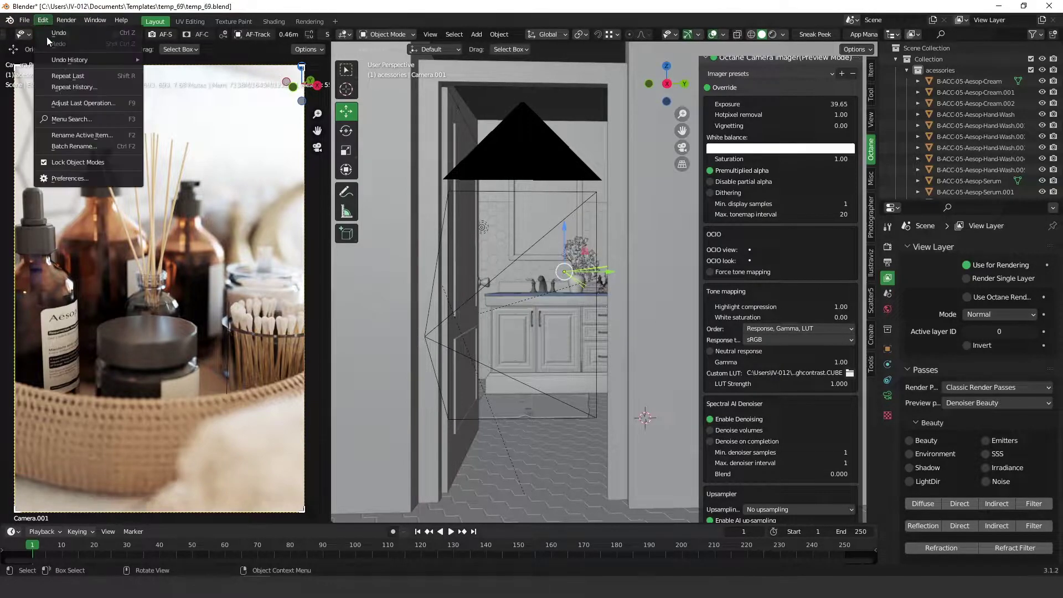
click(71, 176)
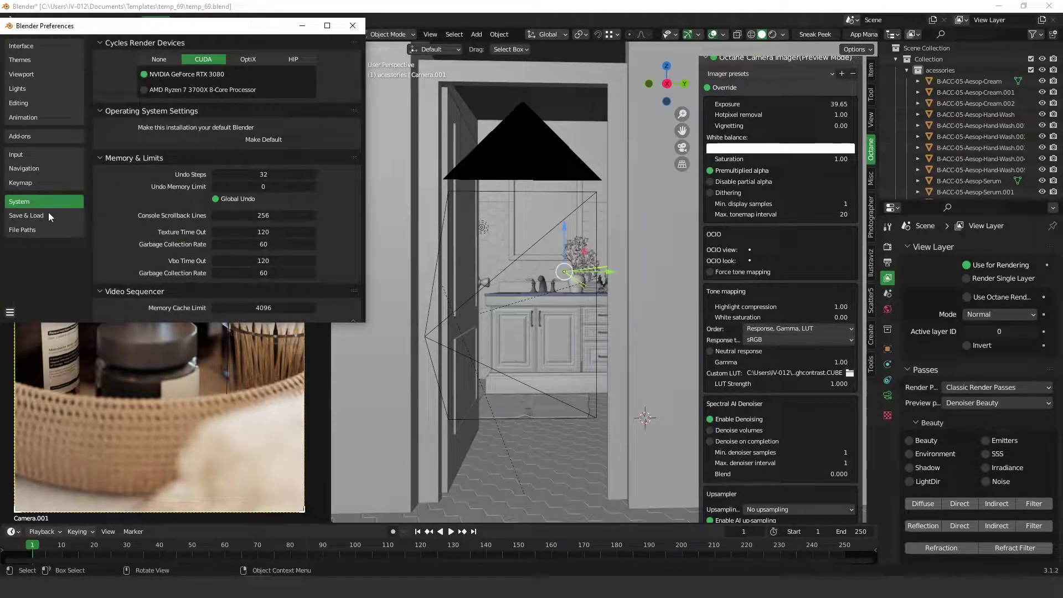
click(45, 137)
click(325, 57)
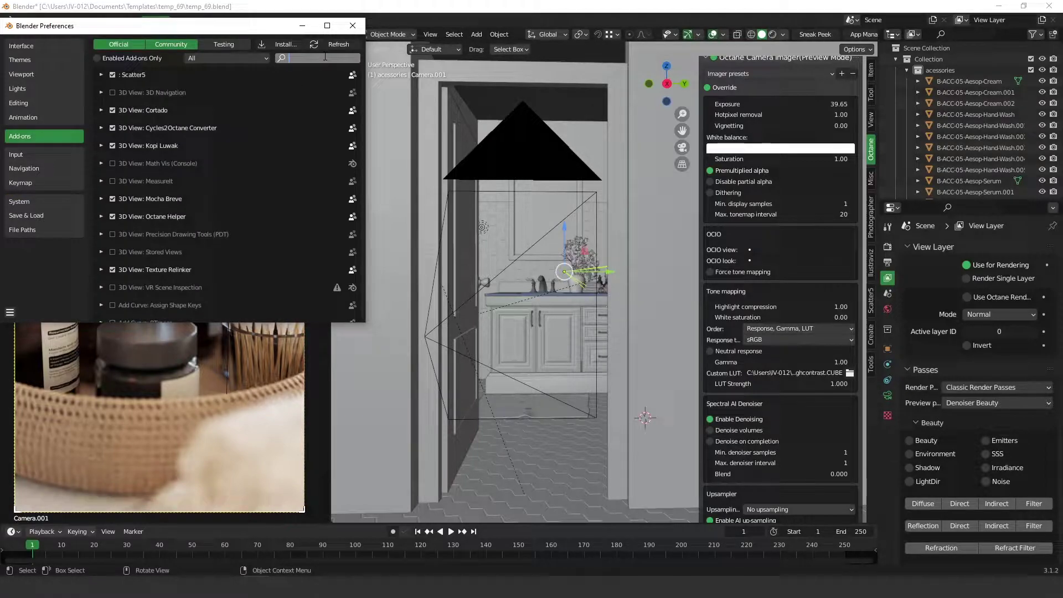
text(octane)
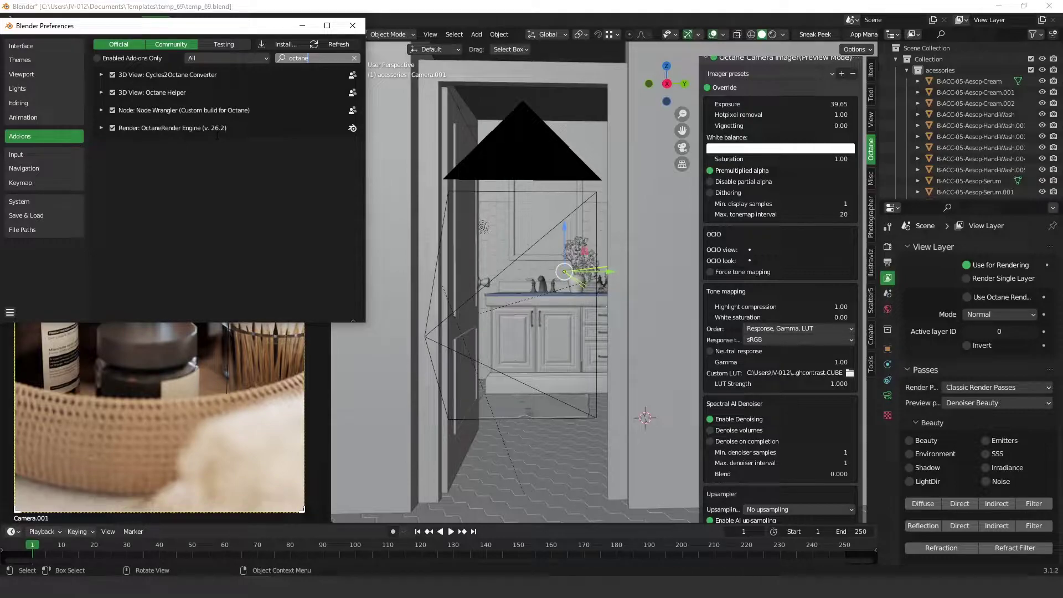
key(Return)
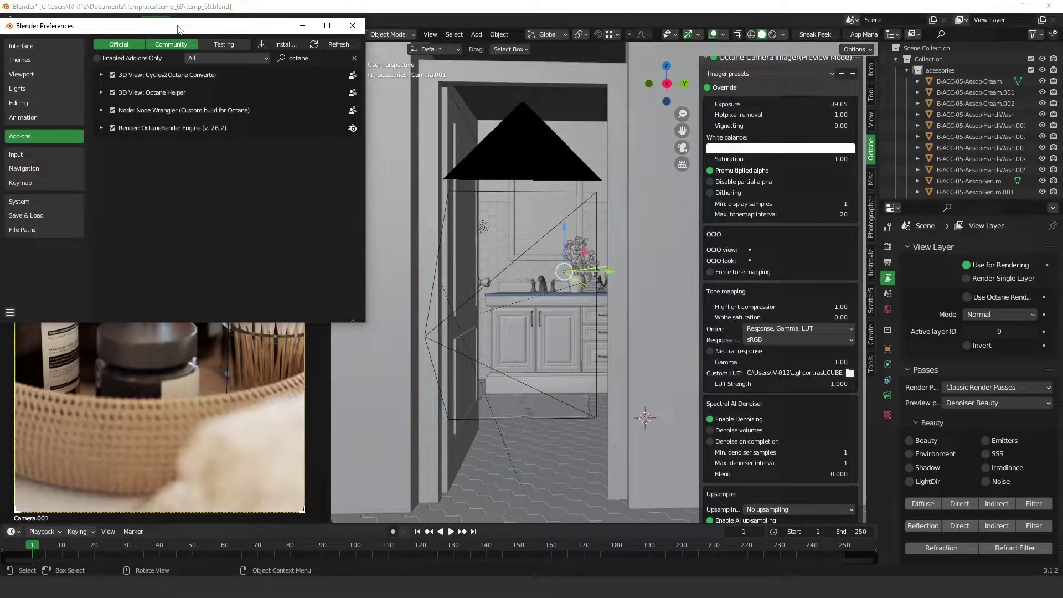
drag(179, 29, 588, 55)
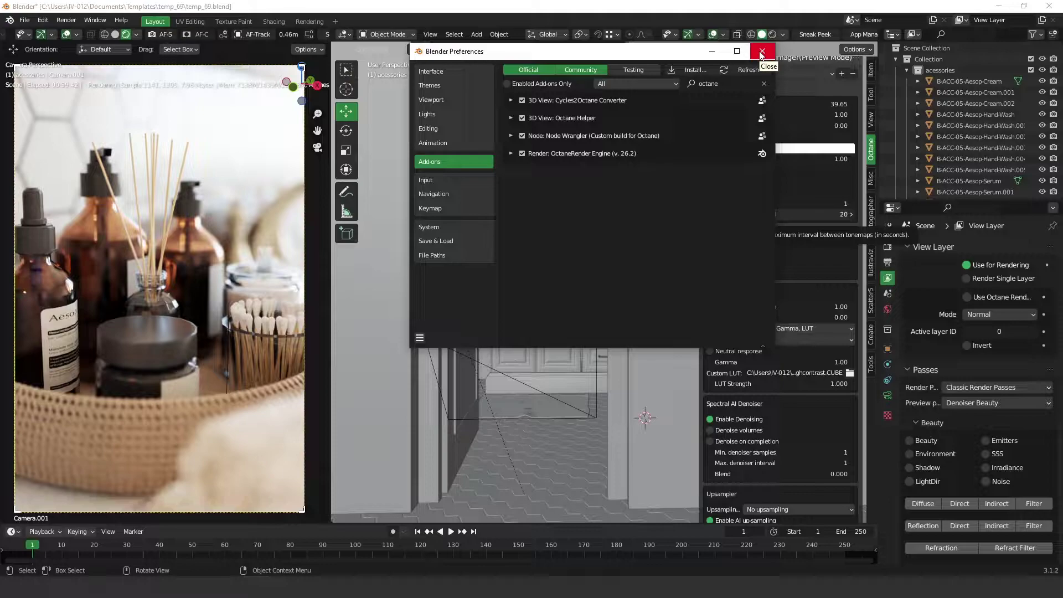
click(761, 52)
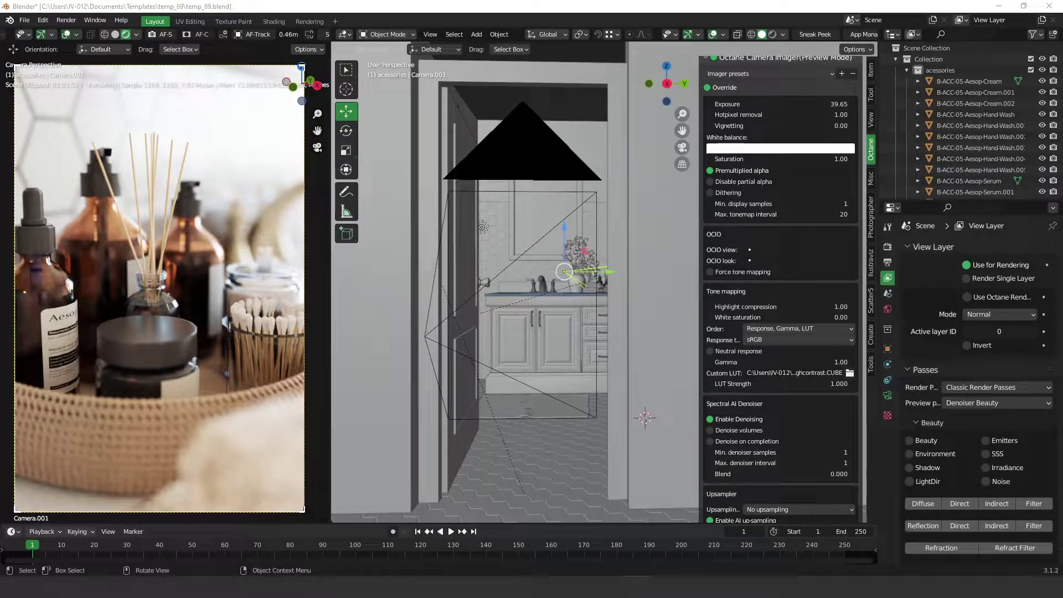
- Look over GeForce Experience full-screen, then return to Blender
drag(0, 58, 776, 95)
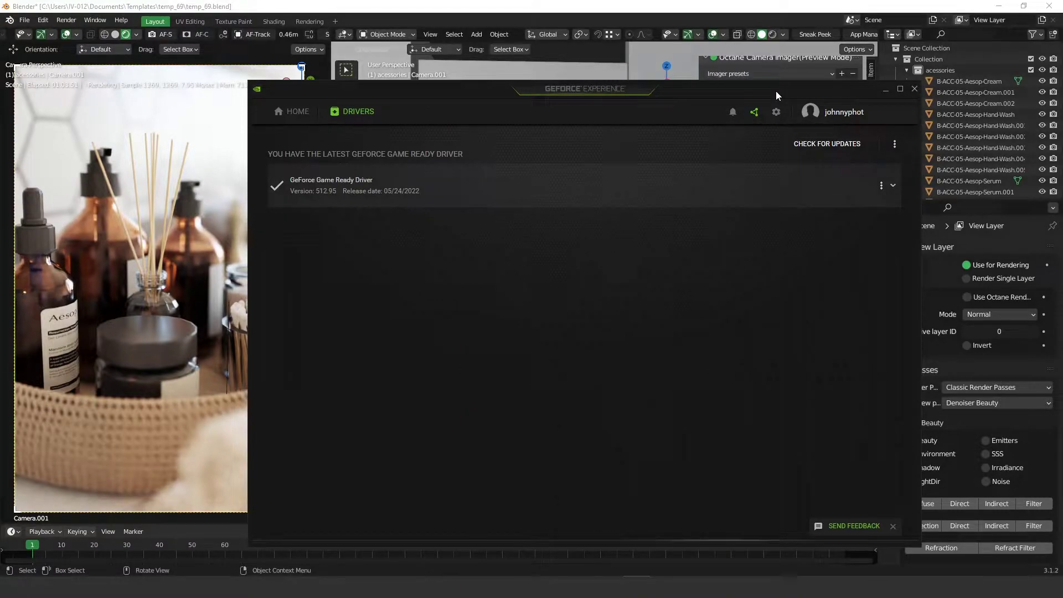
double_click(776, 91)
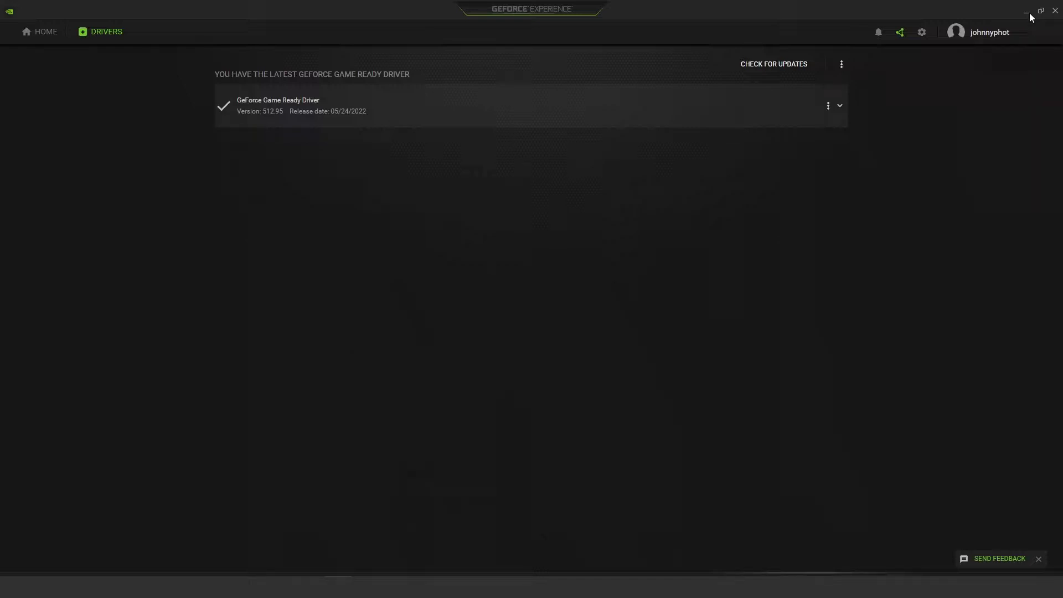
click(1027, 11)
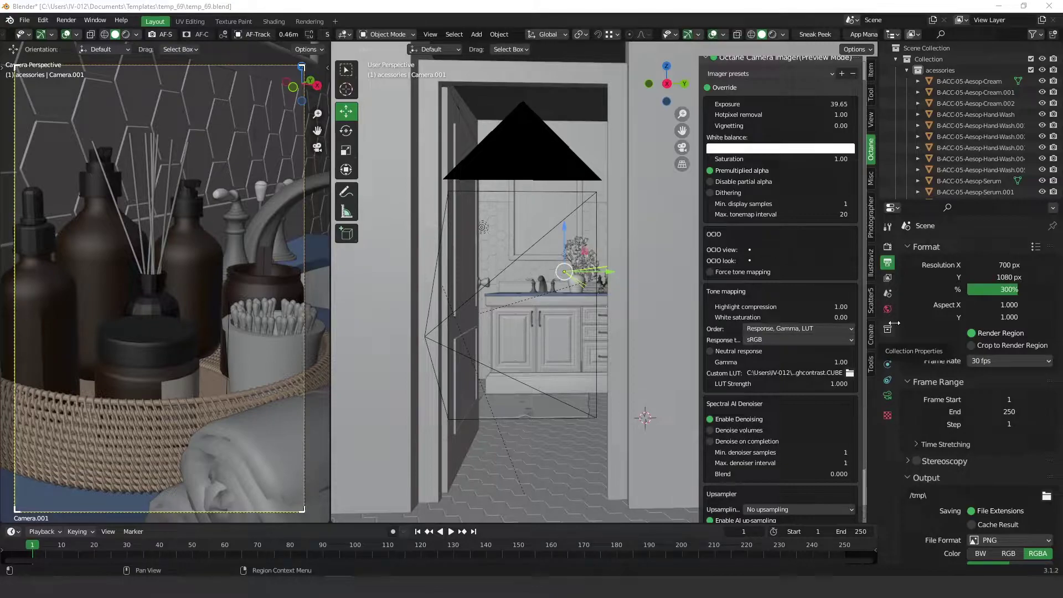
- Switch the View Layer preview pass to Combined, then back to Denoiser Beauty
click(889, 281)
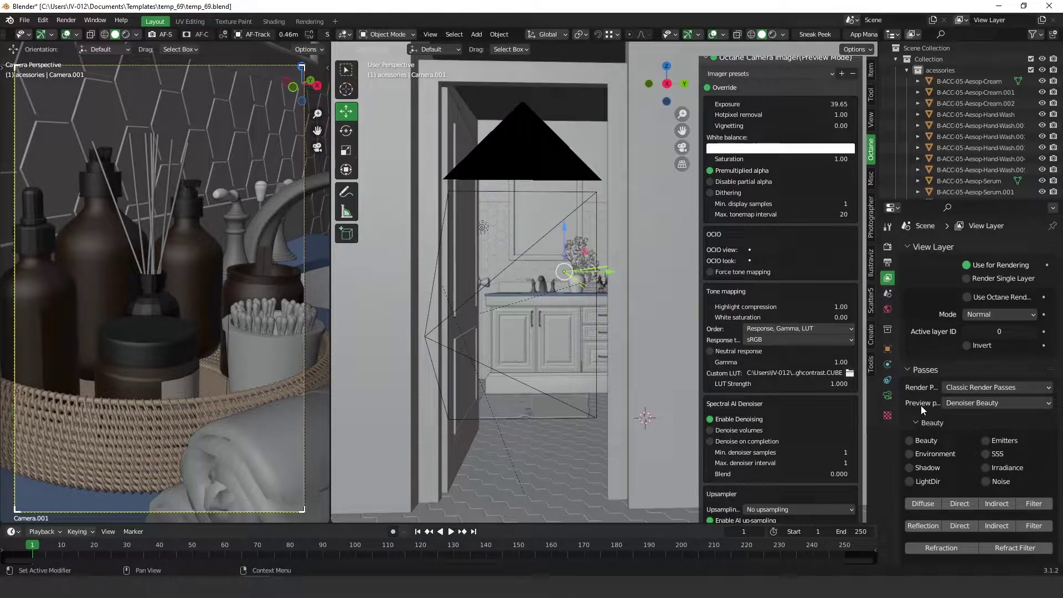
click(967, 404)
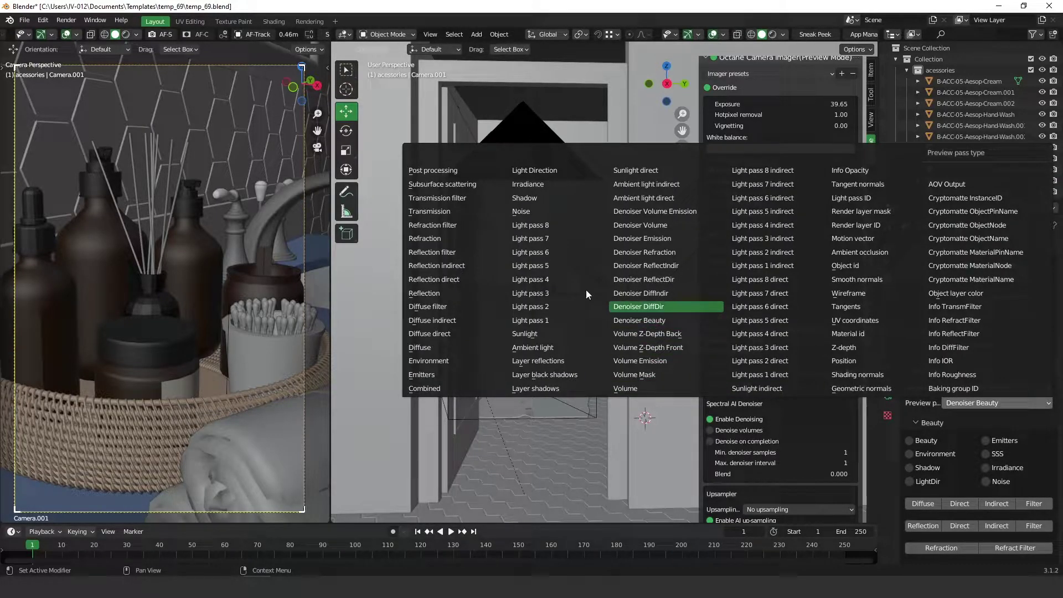
click(440, 390)
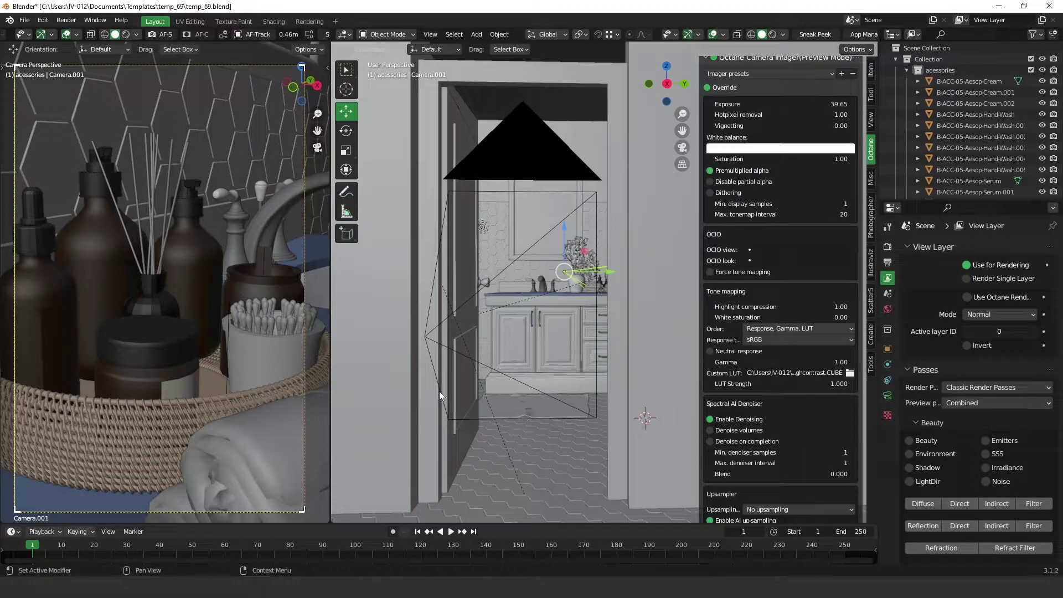
click(976, 404)
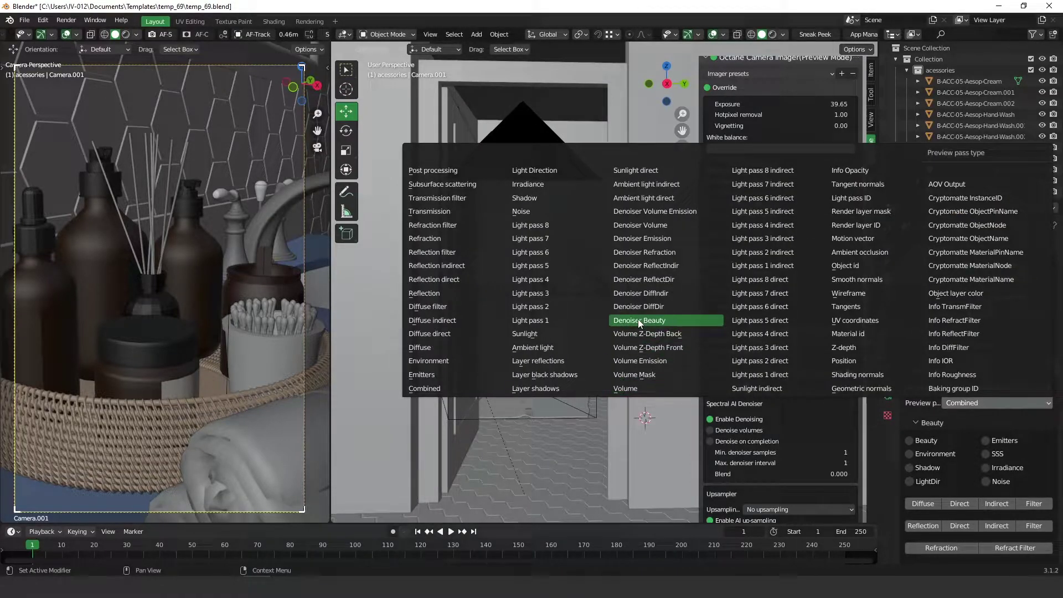
click(669, 323)
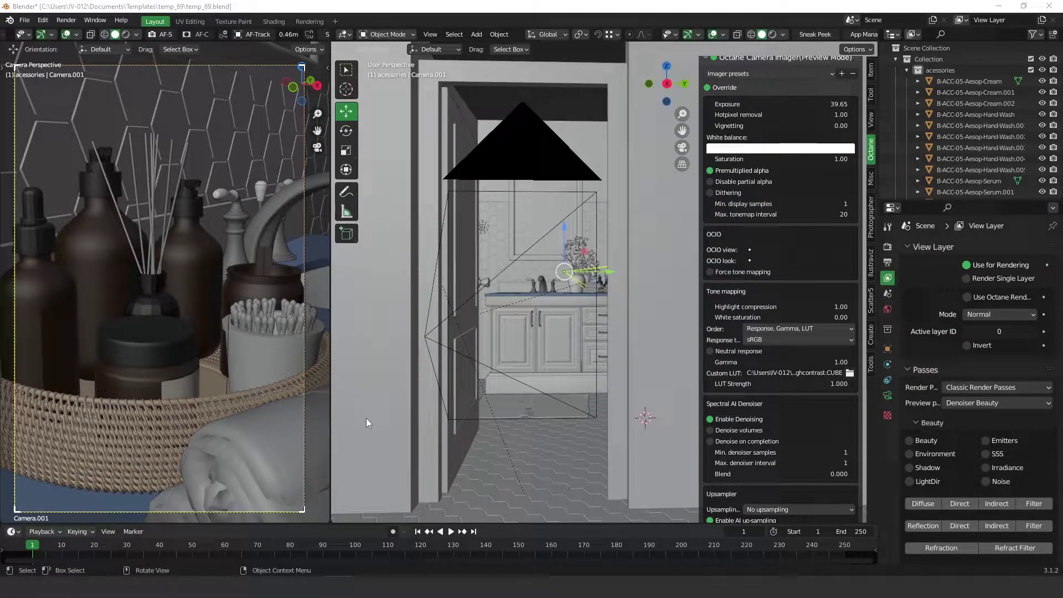
- Show the camera's Octane render-mode imager: exposure 3.00, custom LUT, and denoise-on-completion at 10 samples
scroll(781, 277, up, 1)
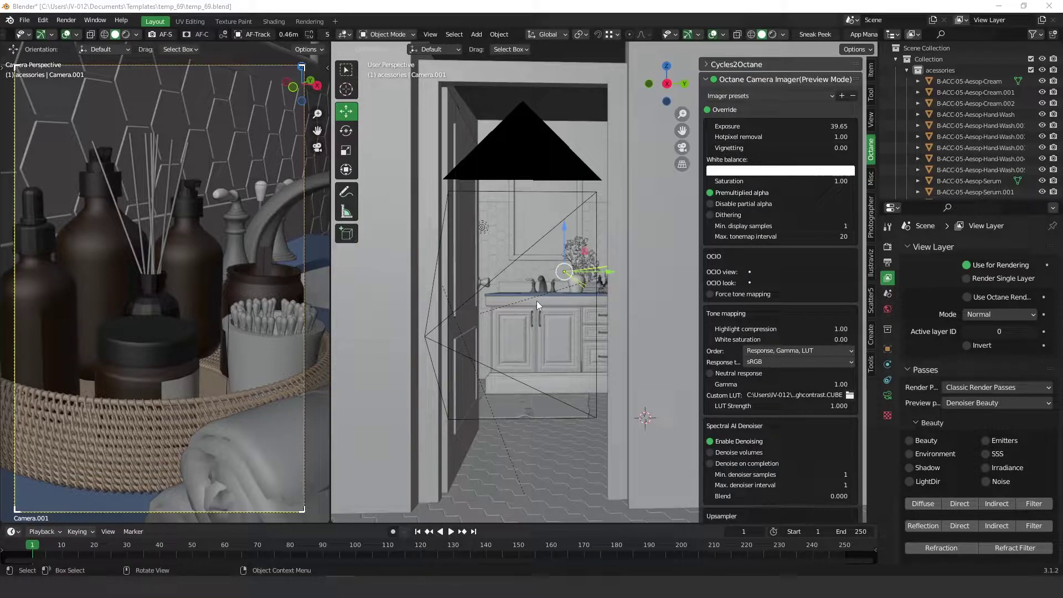
click(894, 394)
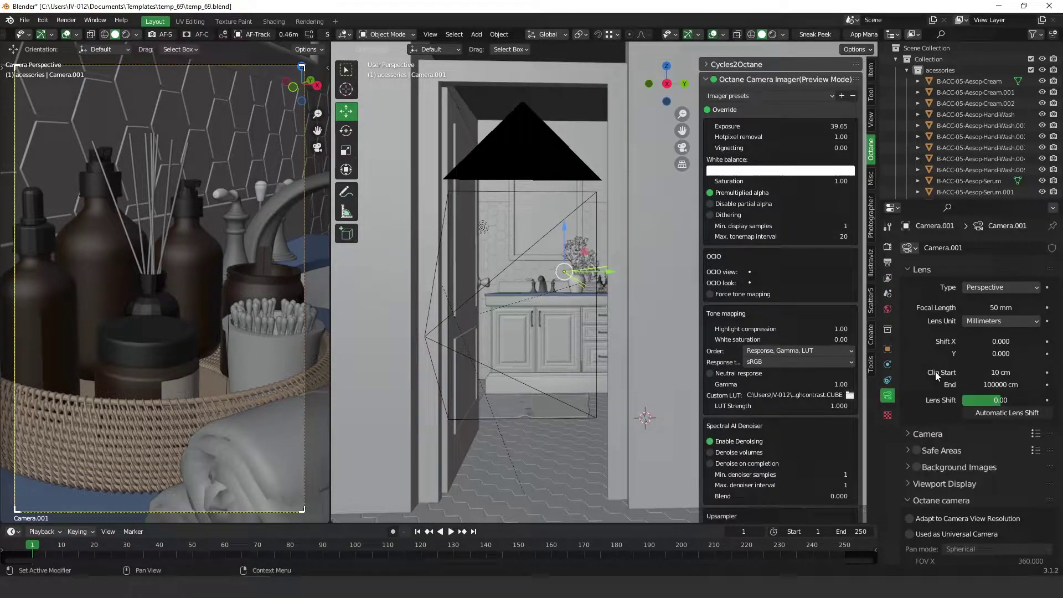
scroll(936, 371, down, 2)
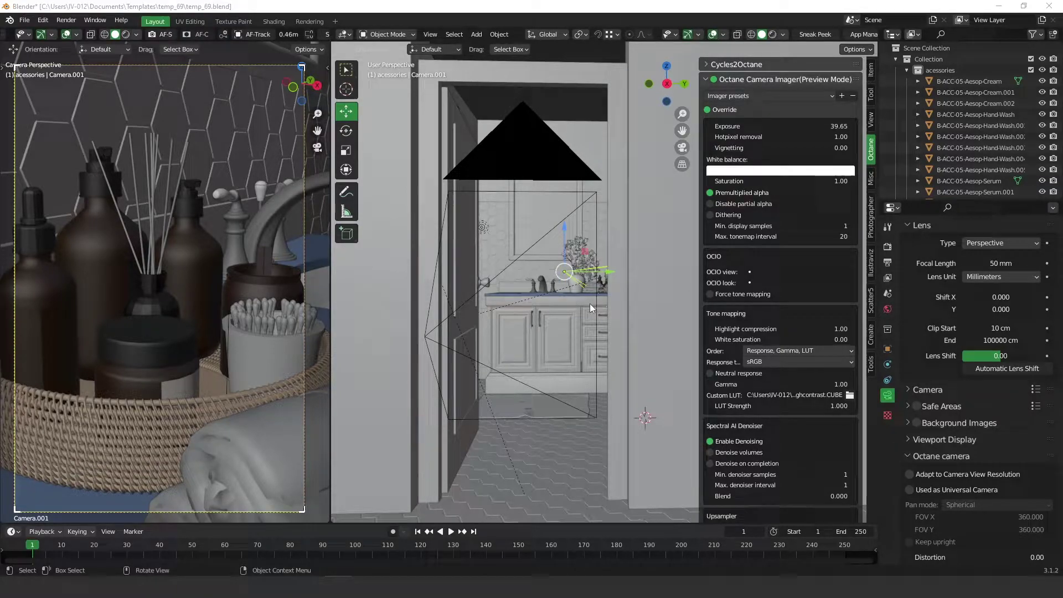
scroll(986, 374, down, 15)
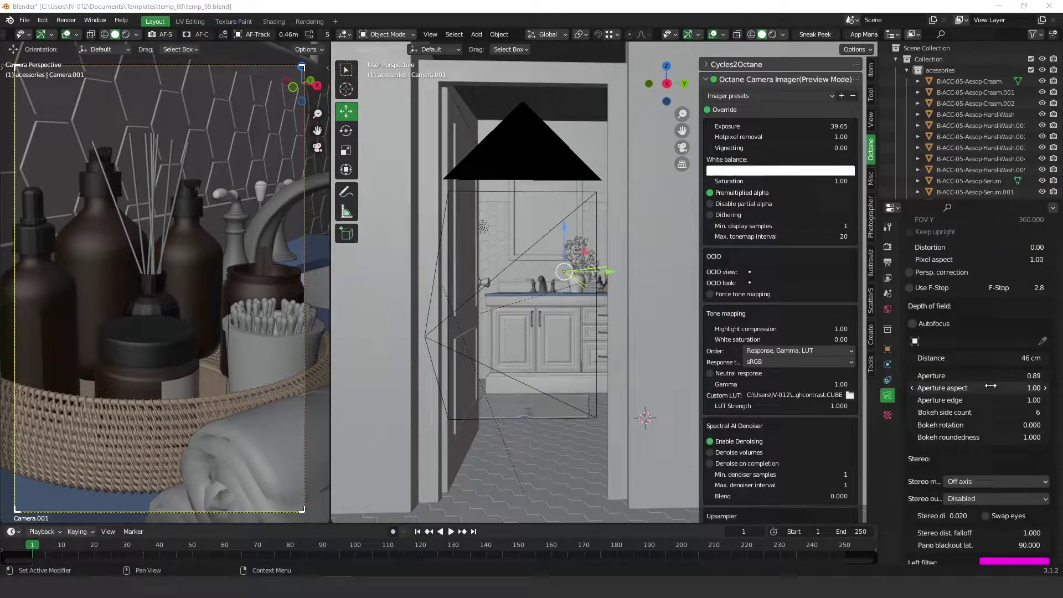
scroll(992, 385, down, 12)
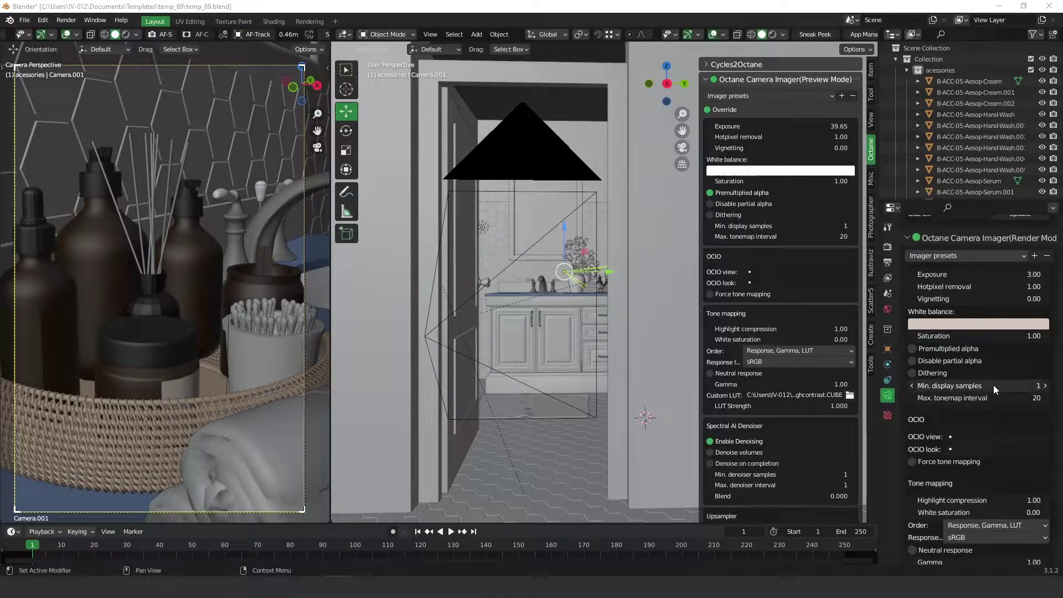
scroll(994, 385, down, 8)
scroll(994, 385, down, 6)
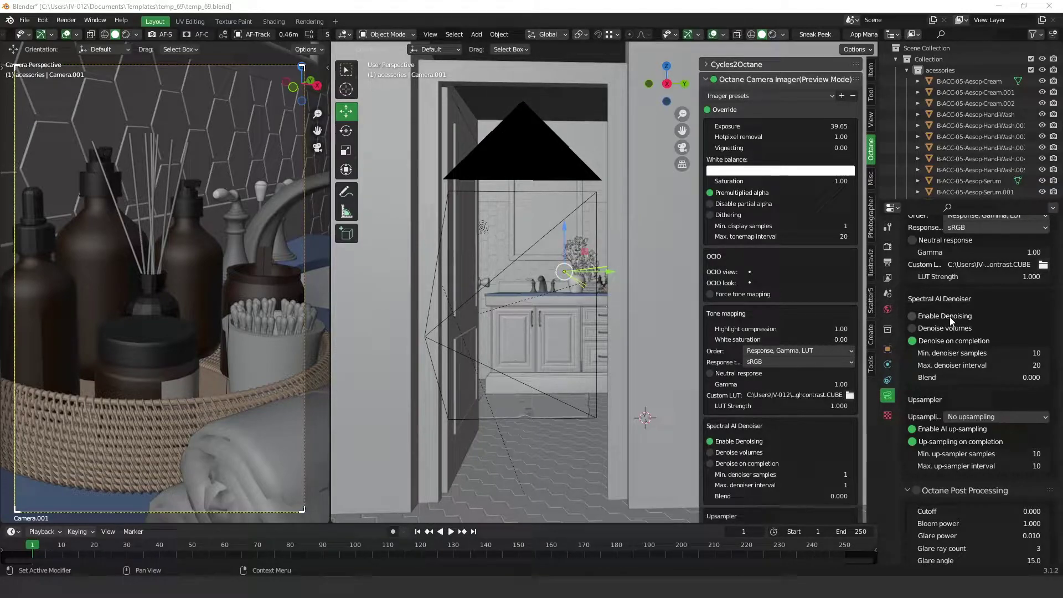
scroll(976, 332, up, 12)
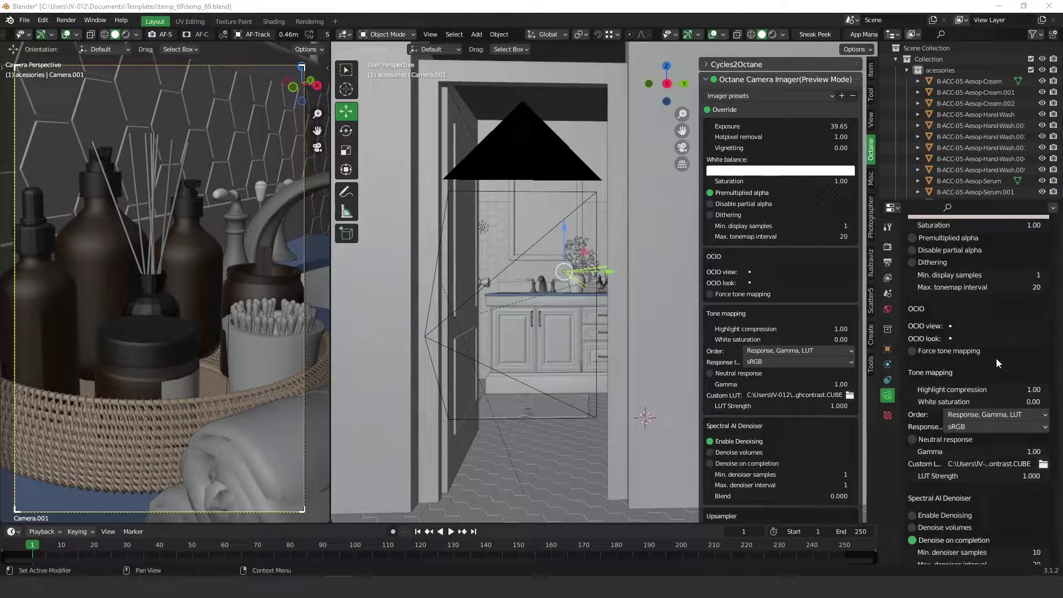
scroll(976, 322, up, 5)
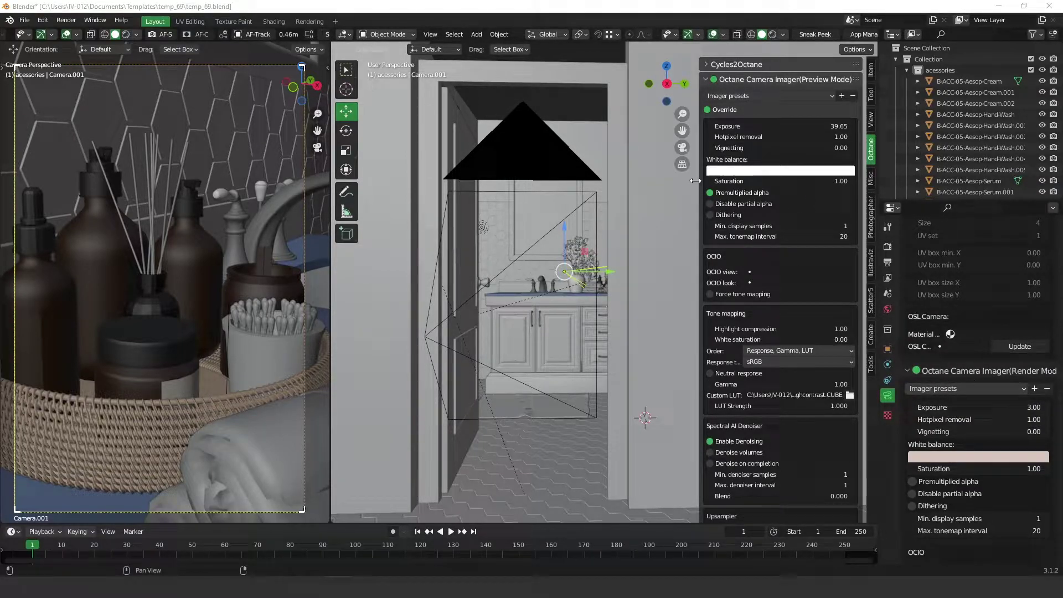
scroll(978, 407, down, 14)
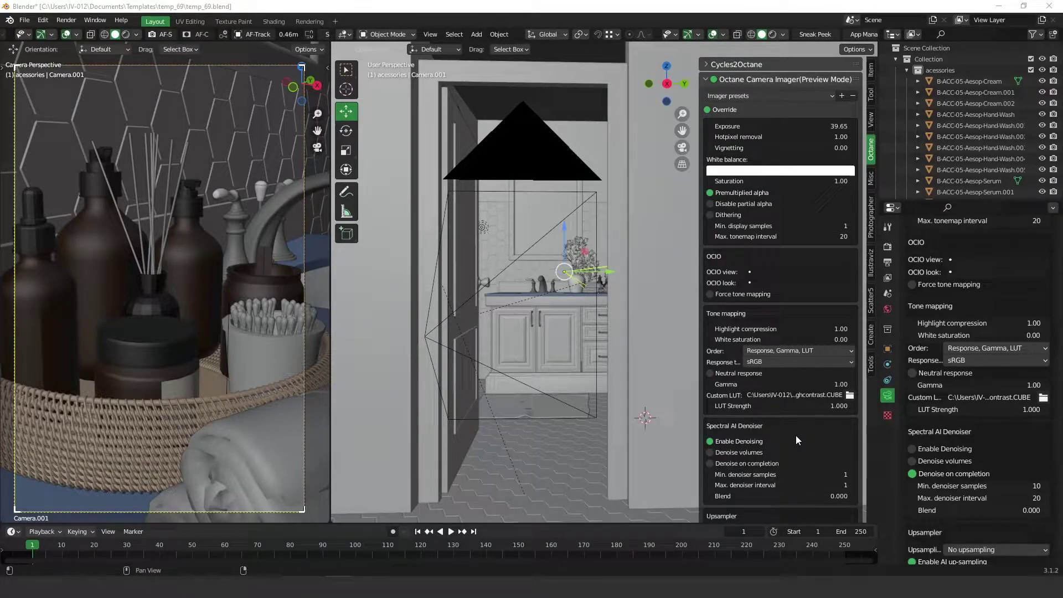
- Enable denoise on completion, disable live denoising, and set min samples 10 and max interval 20
scroll(790, 446, down, 2)
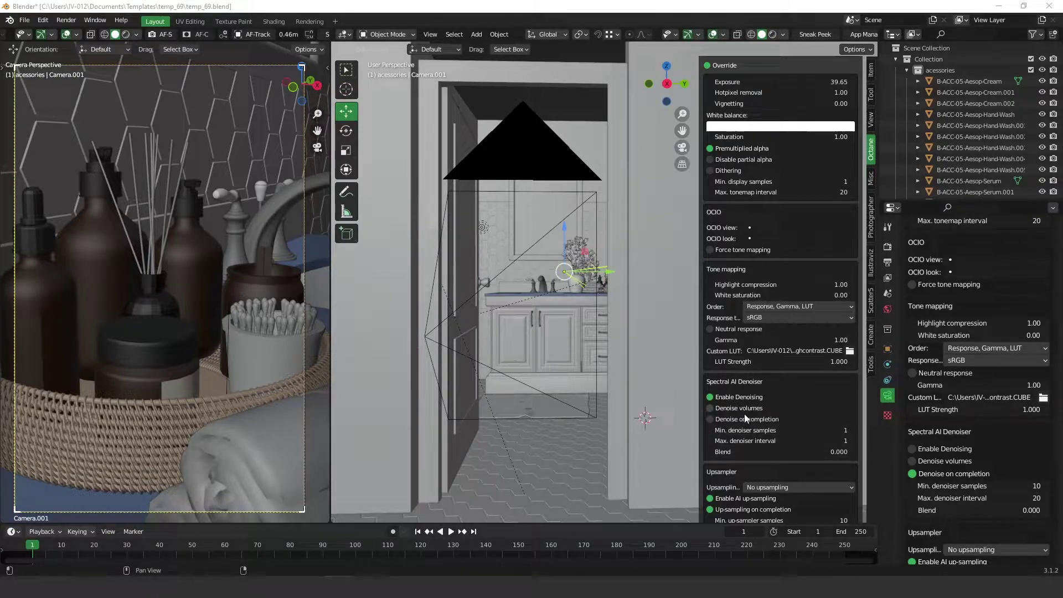
click(748, 419)
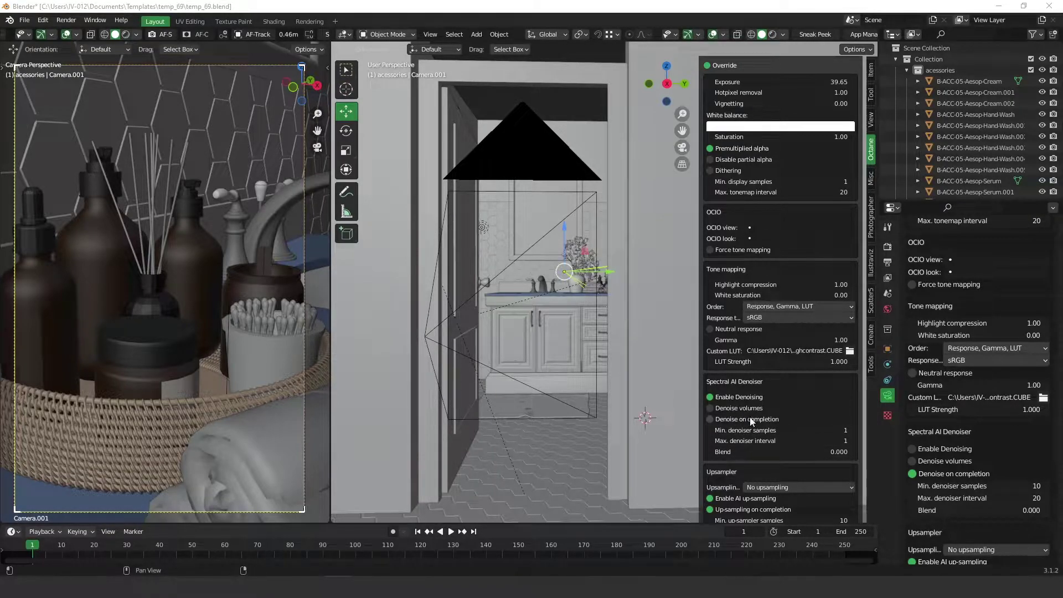
click(736, 397)
click(840, 431)
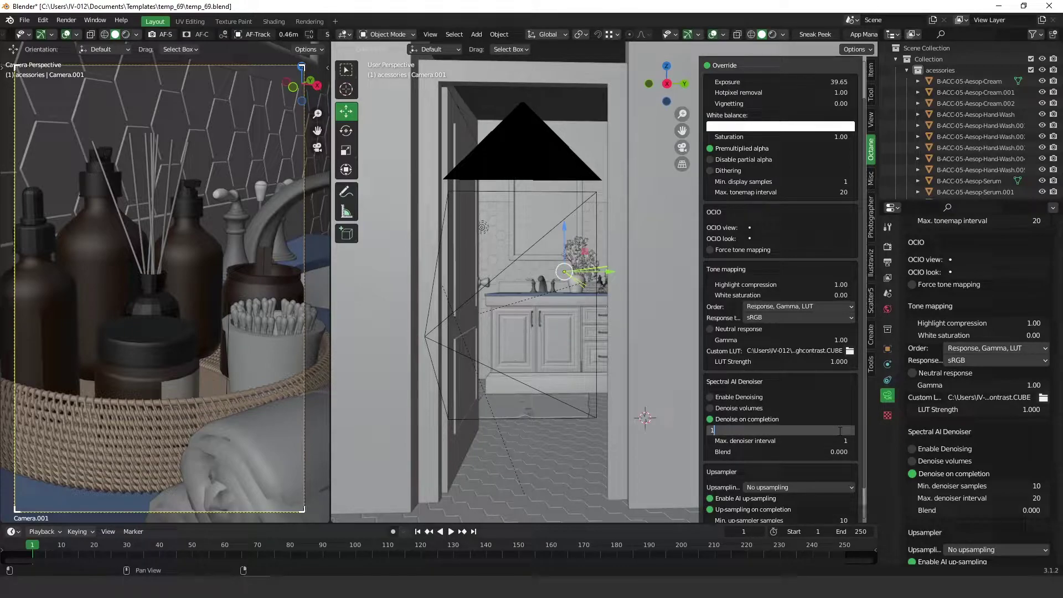
text(0)
key(Tab)
text(20)
key(Return)
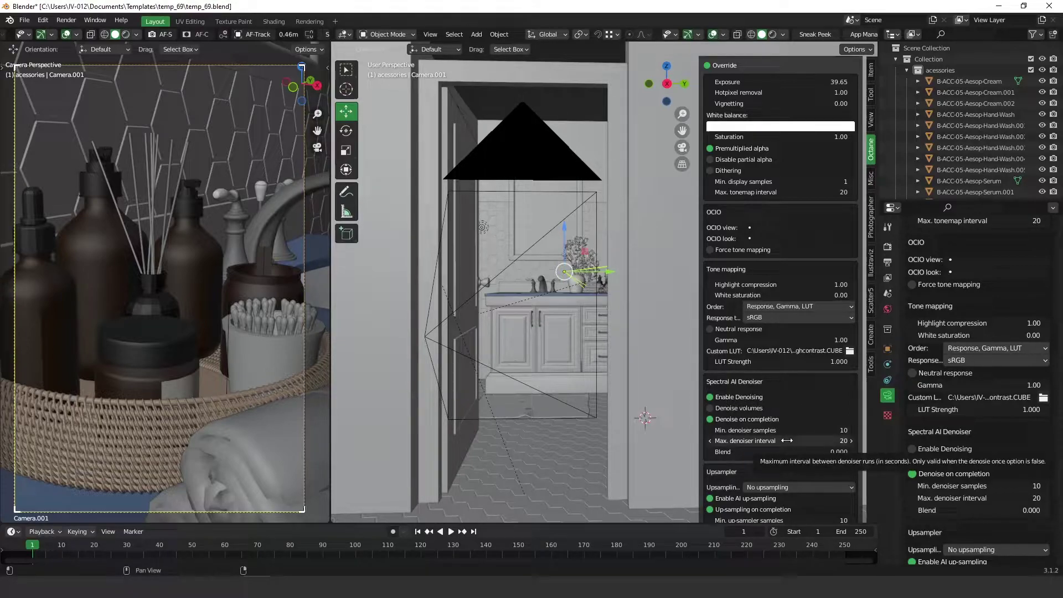
- Preview the camera view in Rendered shading, then show the Output settings (700 × 1080, PNG RGBA)
click(126, 35)
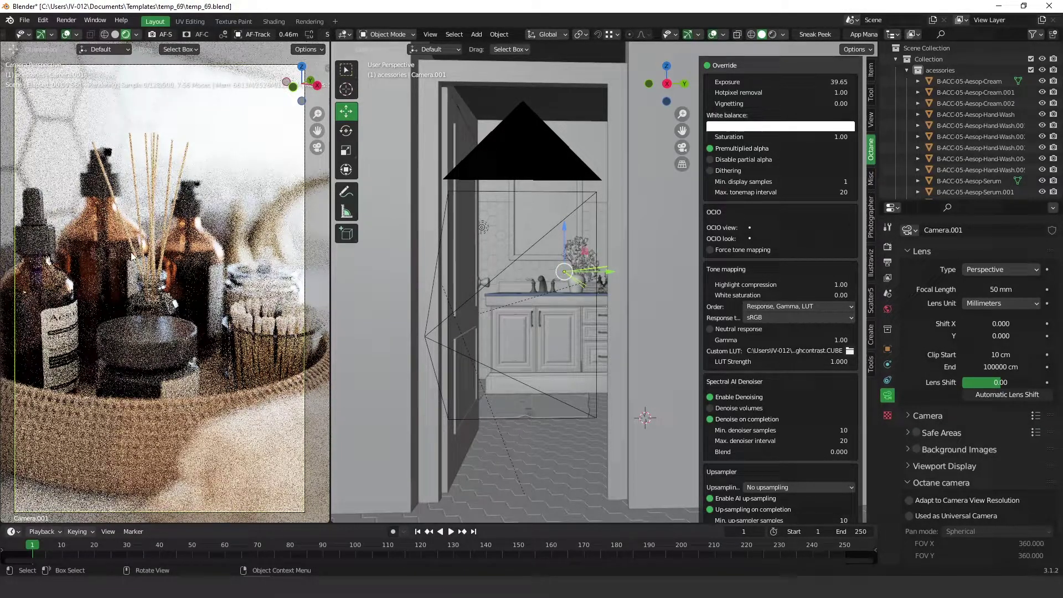
click(887, 263)
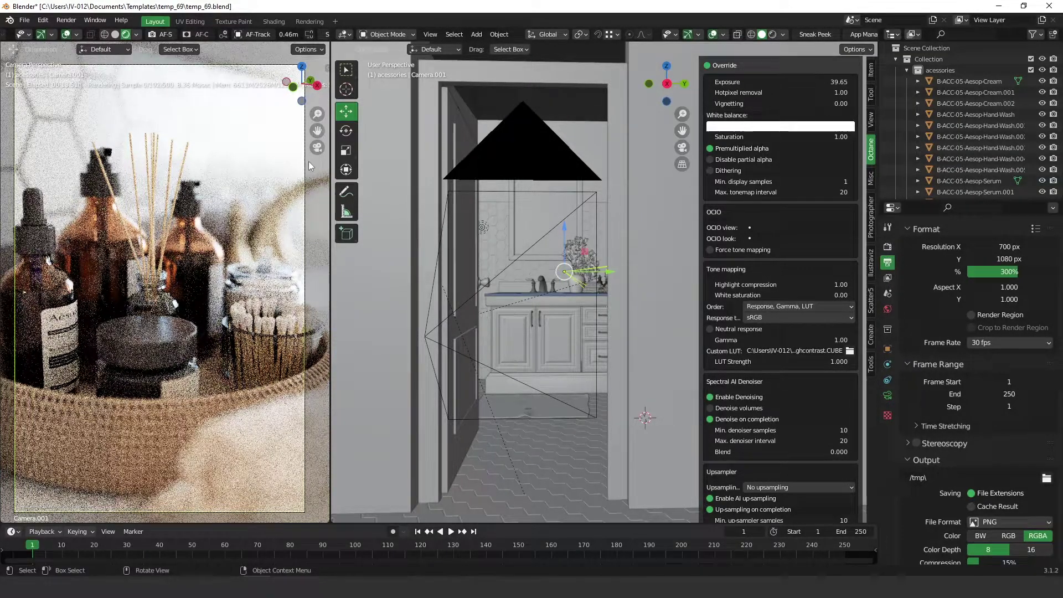
- Set Max. preview samples to 100 in Render properties and restart the rendered camera preview
click(115, 33)
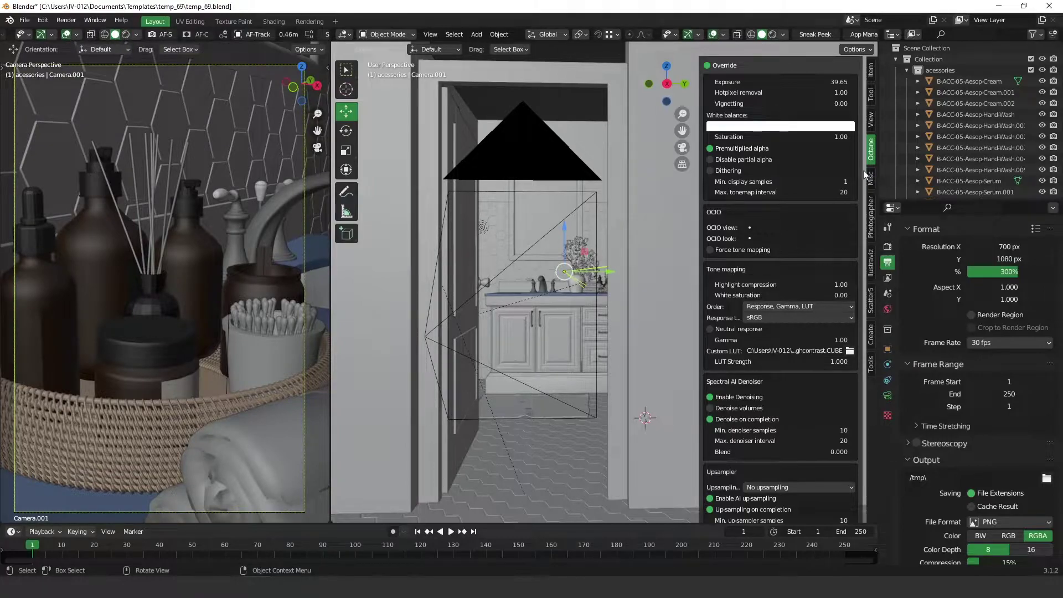
click(888, 247)
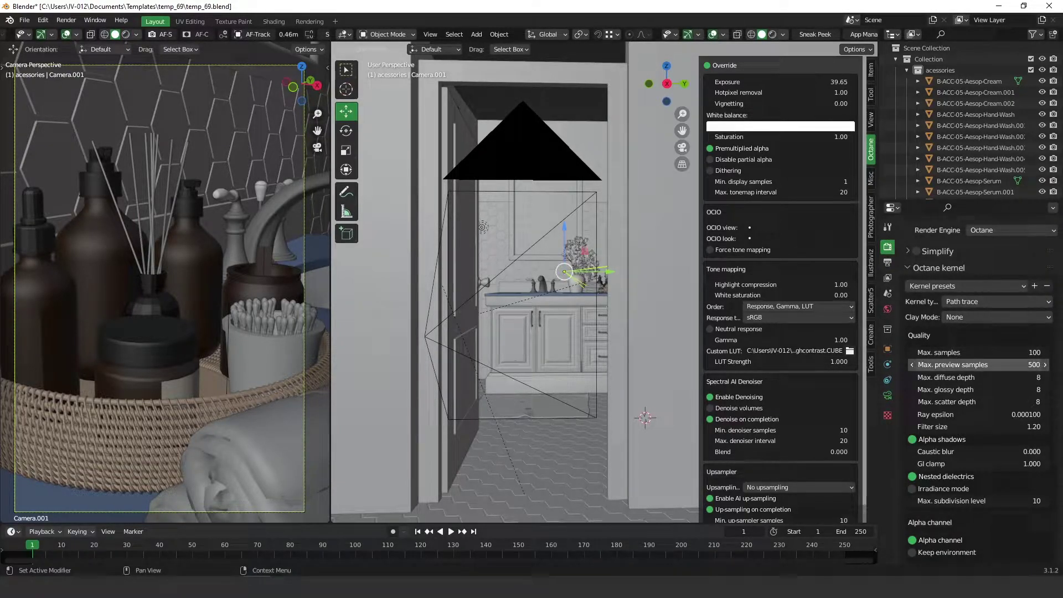
click(978, 364)
text(100)
key(Return)
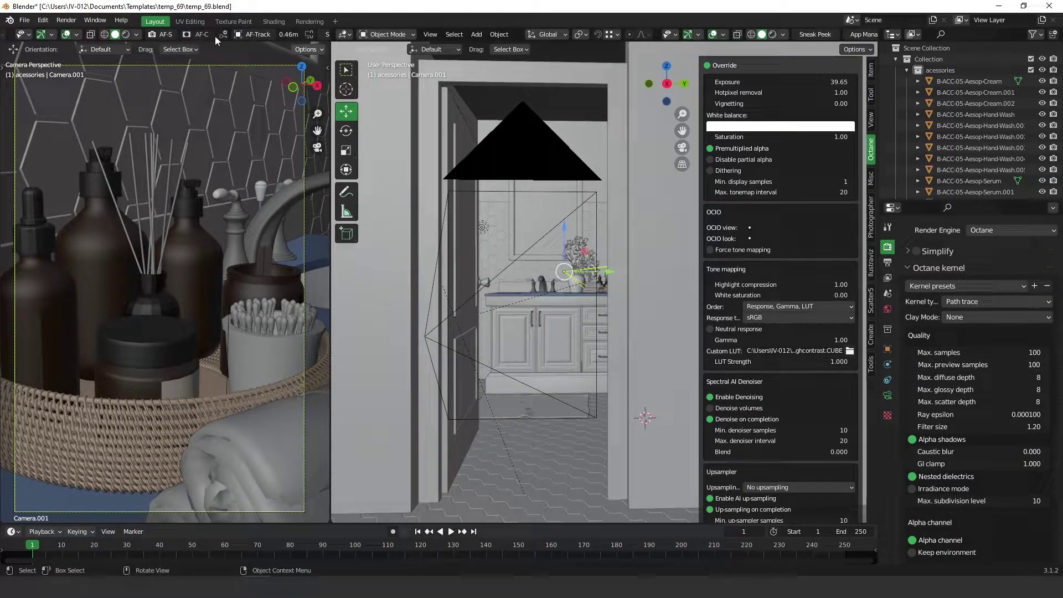
click(126, 34)
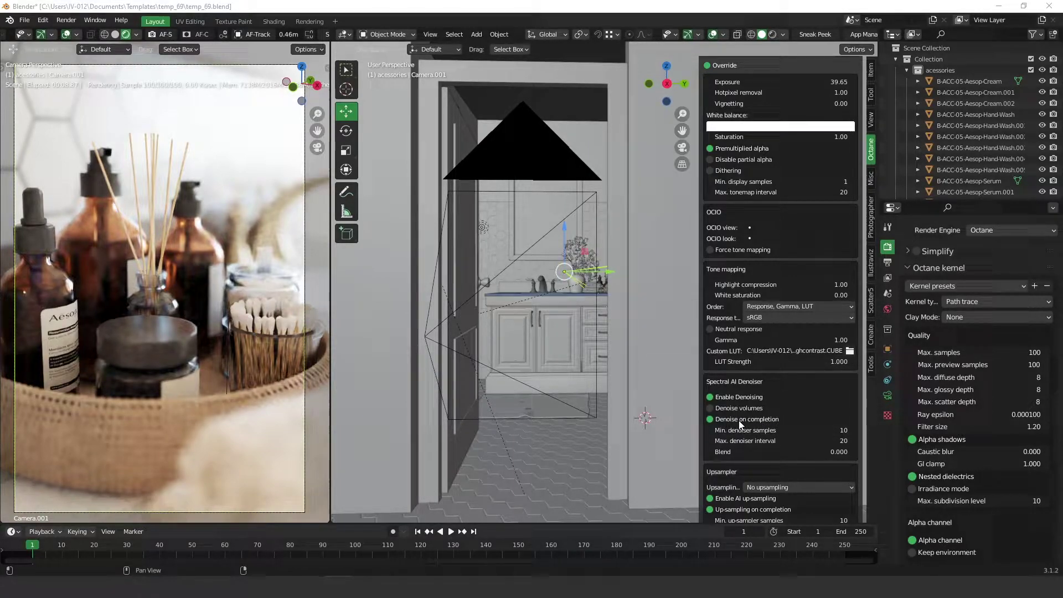
- Uncheck Denoise on completion and change Max. samples to 500
click(711, 419)
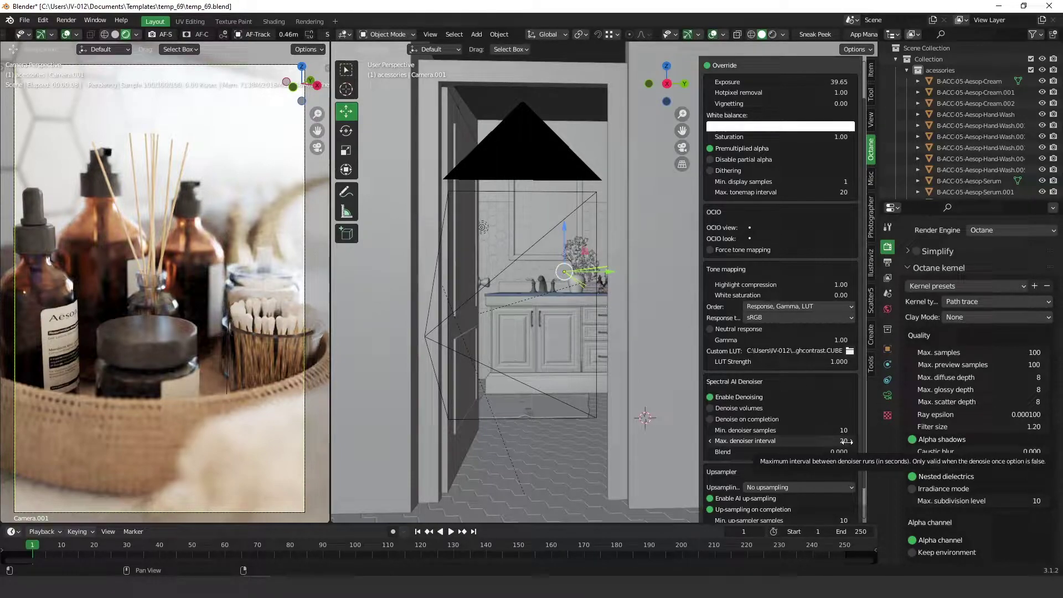
click(1014, 353)
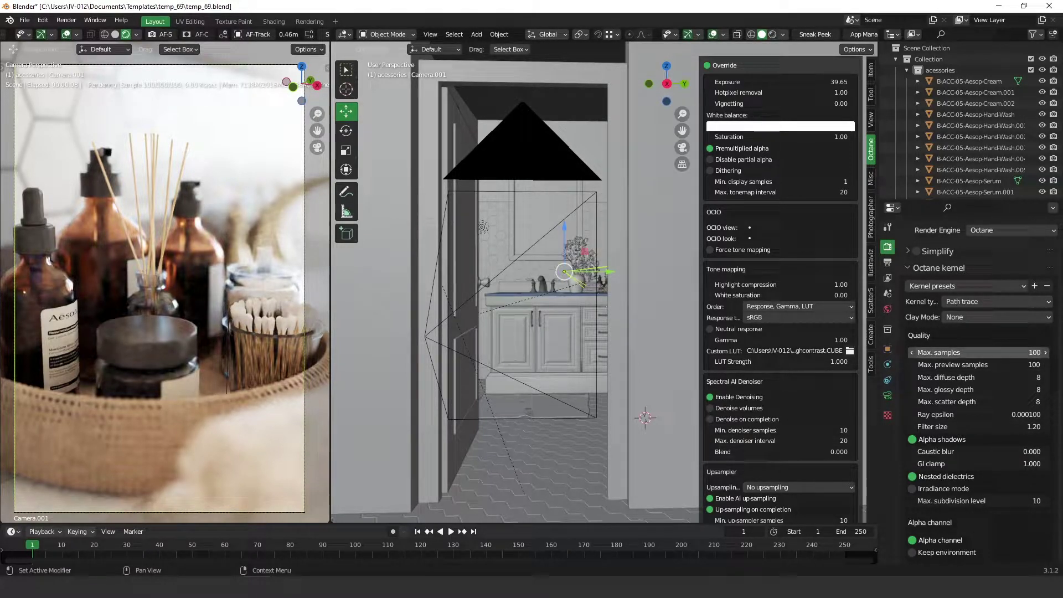
click(1015, 352)
key(BackSpace)
key(BackSpace)
key(BackSpace)
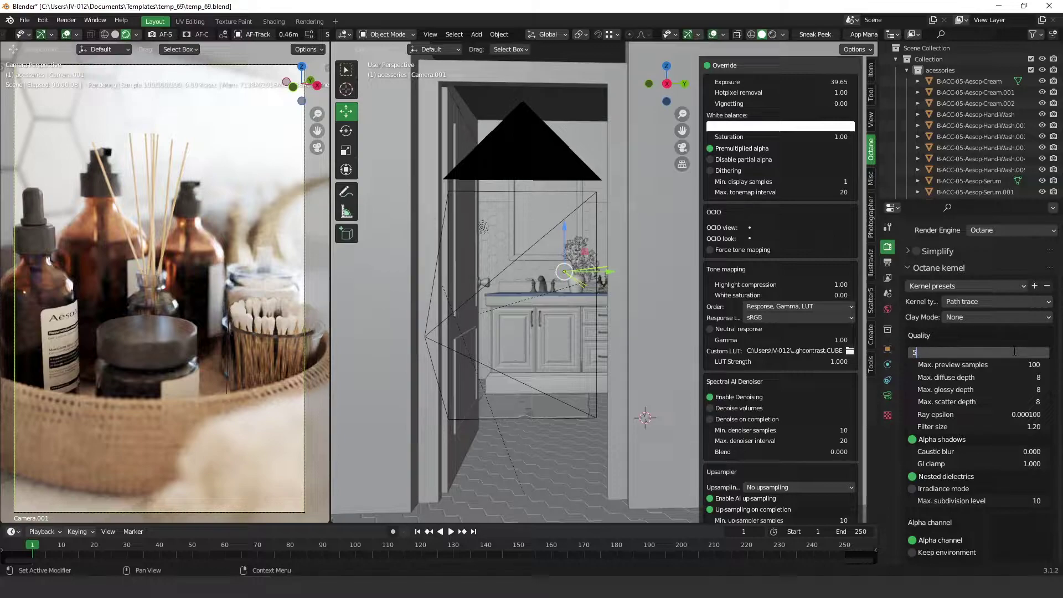
text(500)
key(Return)
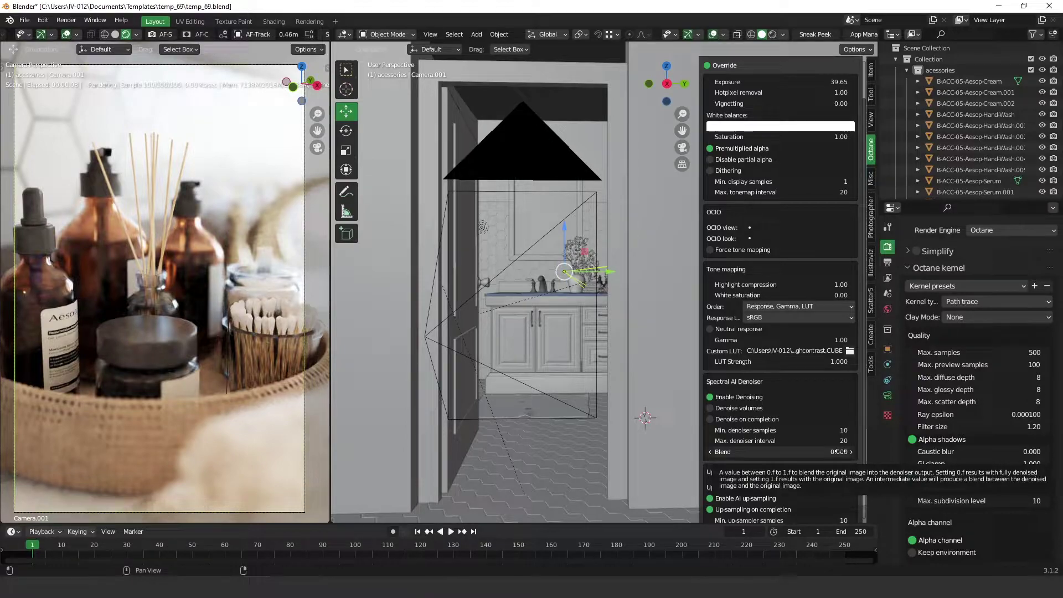
- Drag the denoiser Blend down to 0 and restart the Octane rendered preview
drag(839, 452, 720, 451)
scroll(839, 367, down, 3)
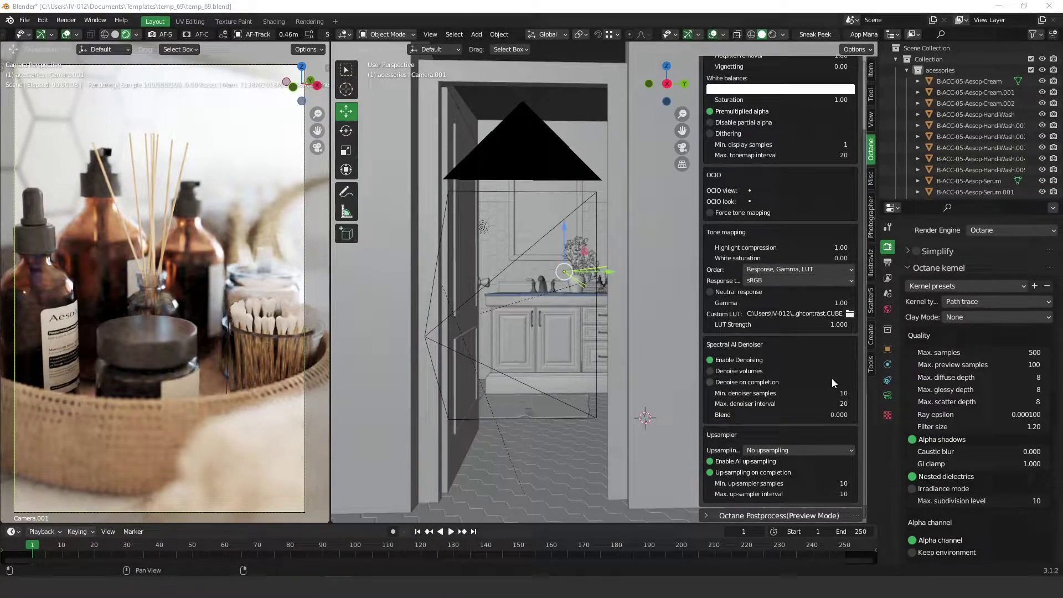
click(115, 34)
click(127, 35)
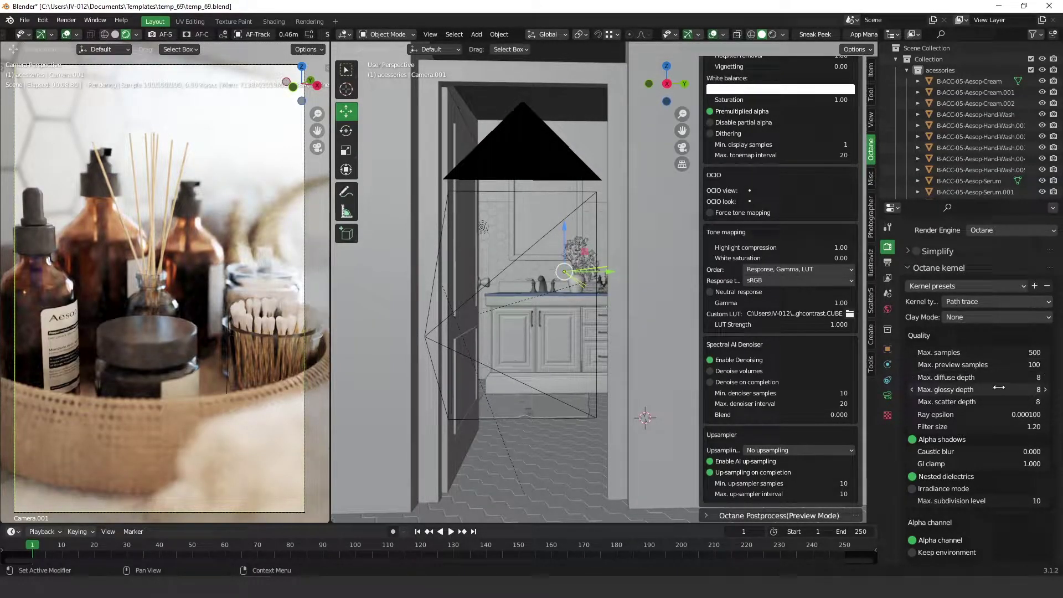
- Change Max. preview samples to 500 and restart the rendered camera preview
click(1004, 366)
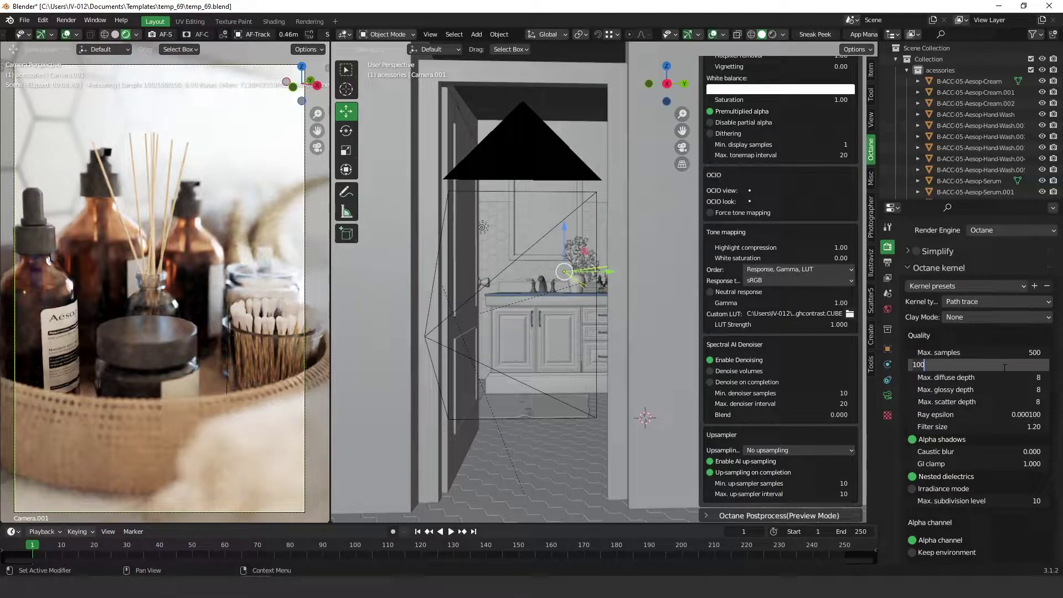
key(BackSpace)
key(BackSpace)
key(BackSpace)
text(500)
key(Return)
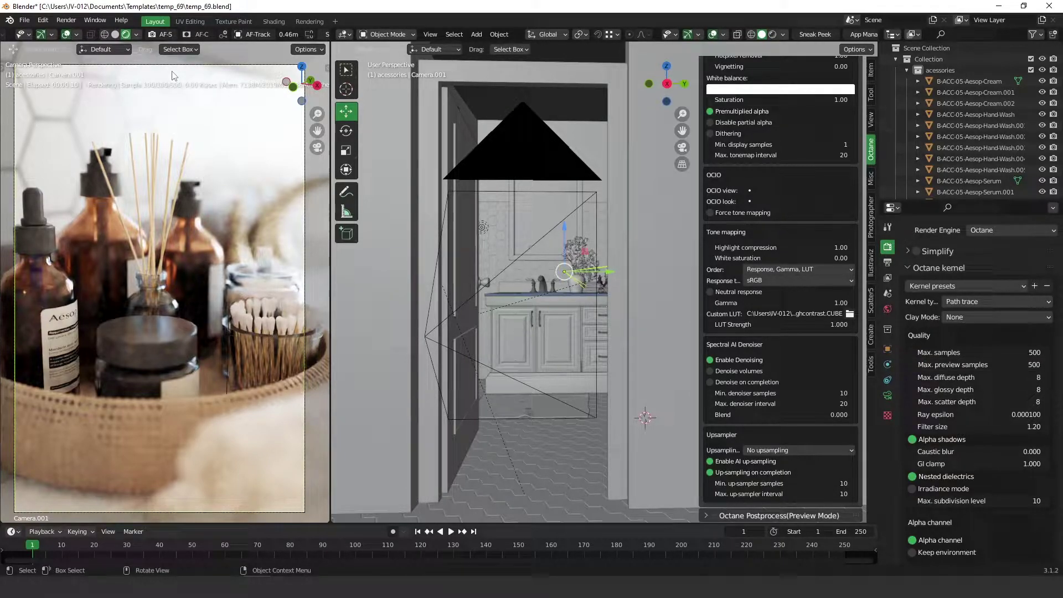
click(114, 34)
click(126, 34)
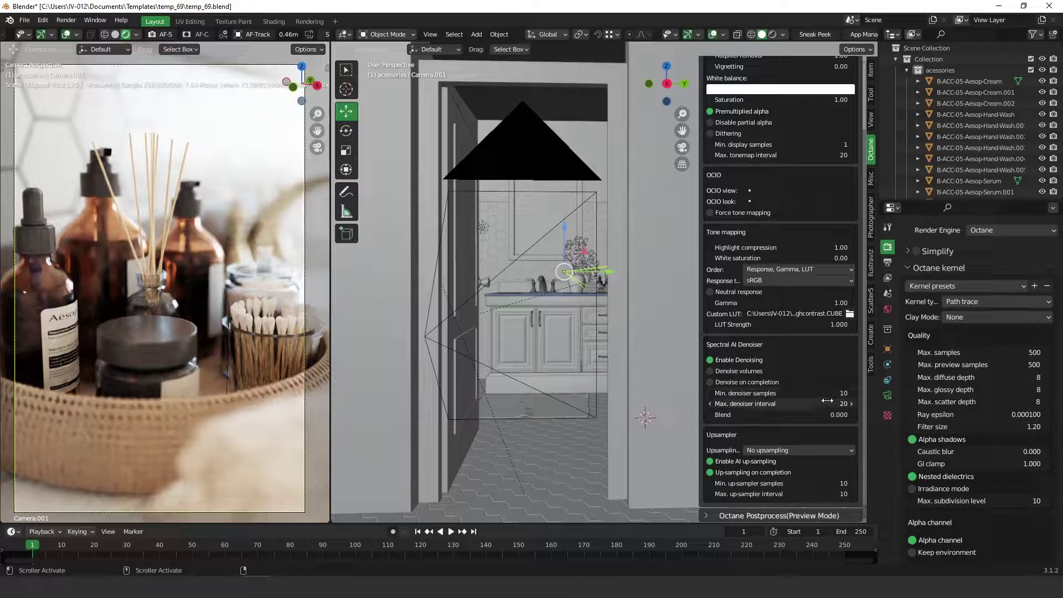
- Set Min. denoiser samples and Max. denoiser interval together to 1 and restart the preview
mouse_move(823, 394)
mouse_down()
mouse_move(823, 404)
mouse_move(823, 395)
mouse_up()
key(Return)
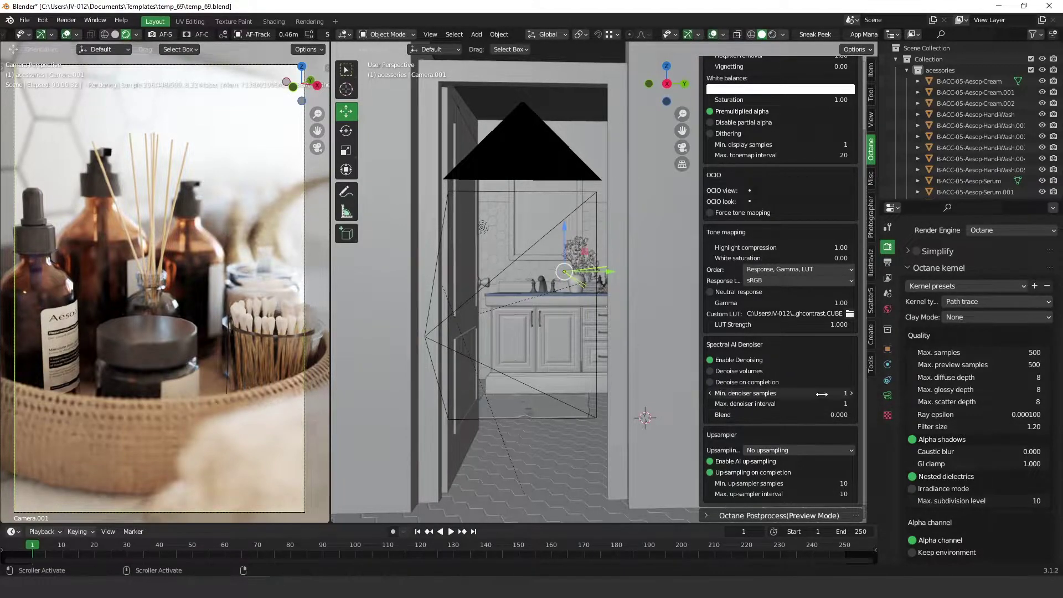
click(126, 34)
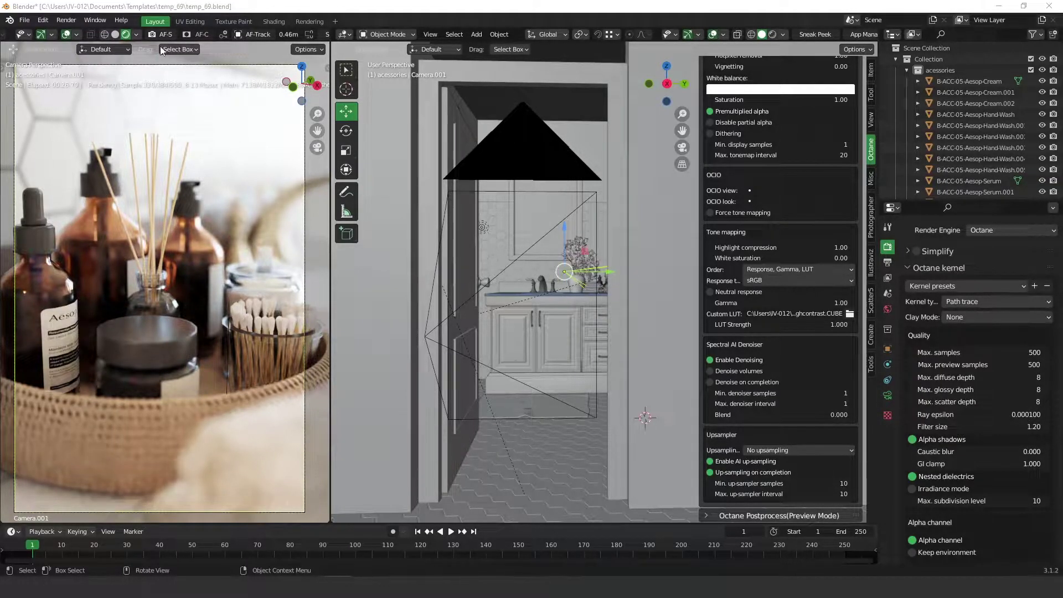
- Change the denoiser to 5 minimum samples and a 10 maximum interval, then re-render the preview
click(115, 35)
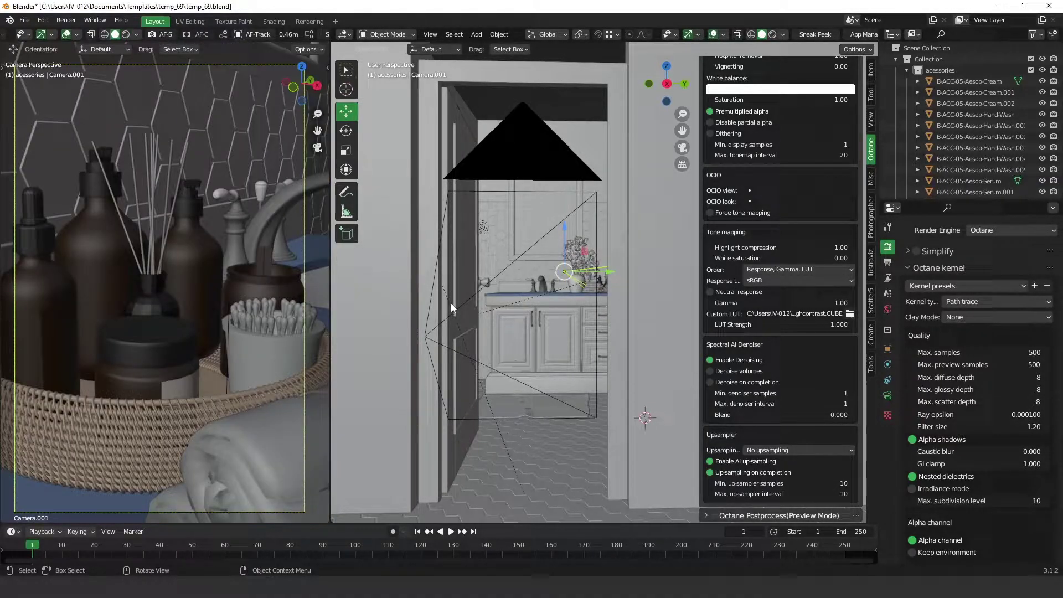
click(830, 393)
text(56)
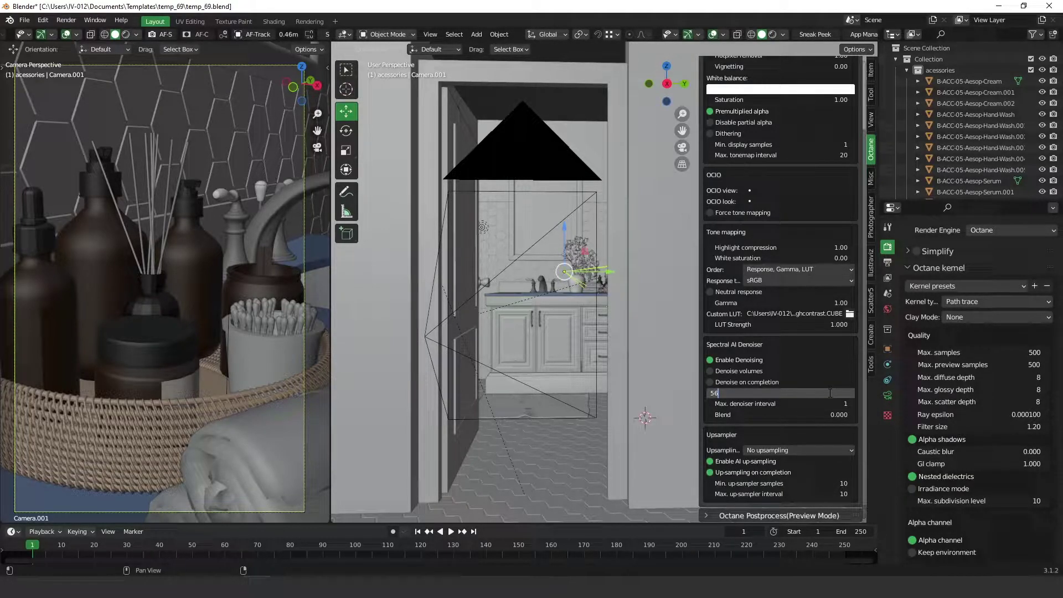
key(Tab)
text(10)
key(Return)
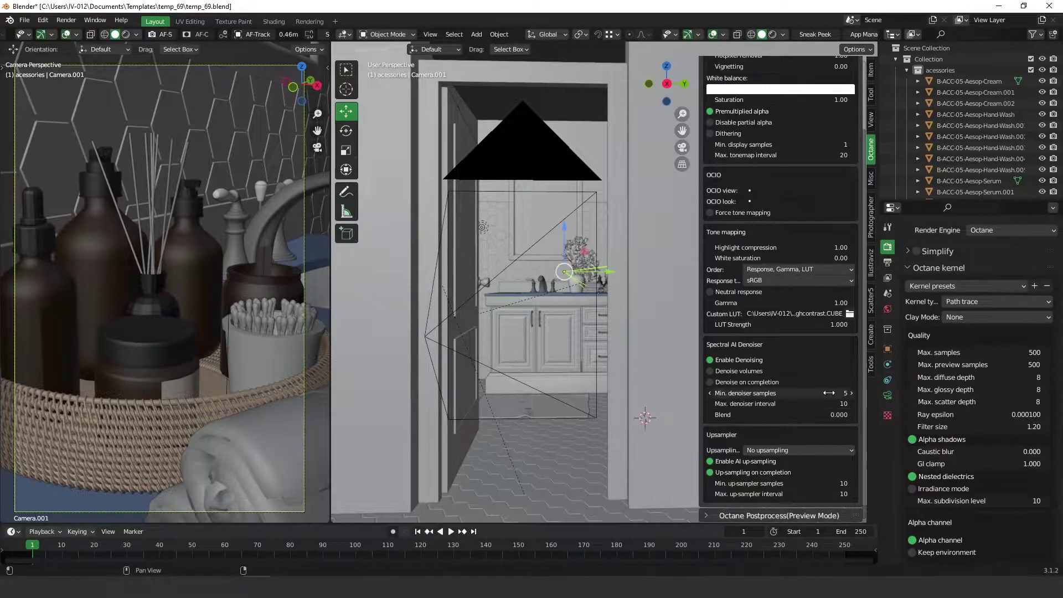
click(126, 34)
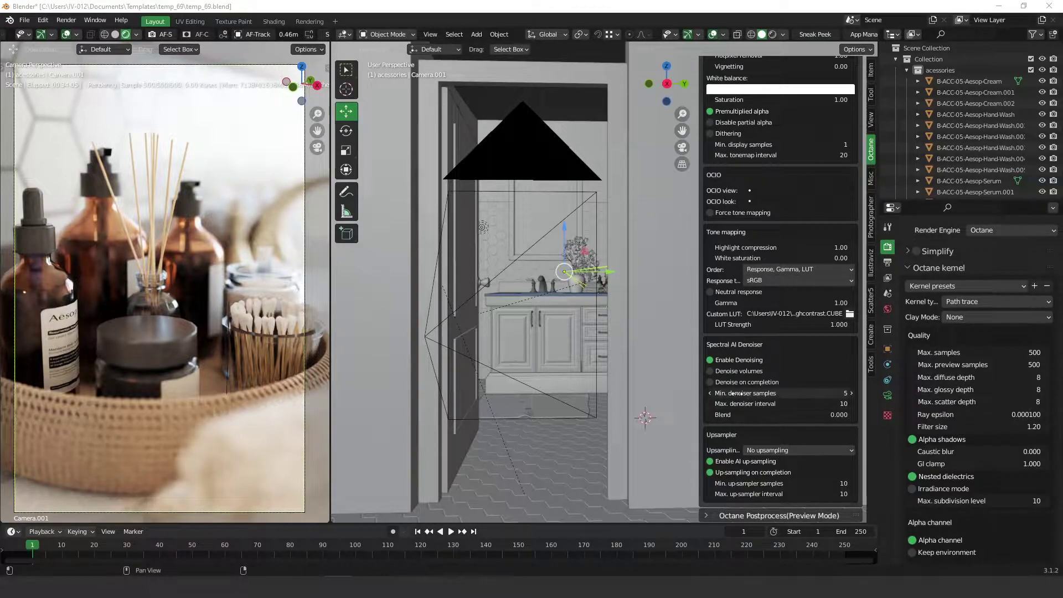
- Re-enable Denoise on completion and restart the Octane rendered camera preview
click(722, 383)
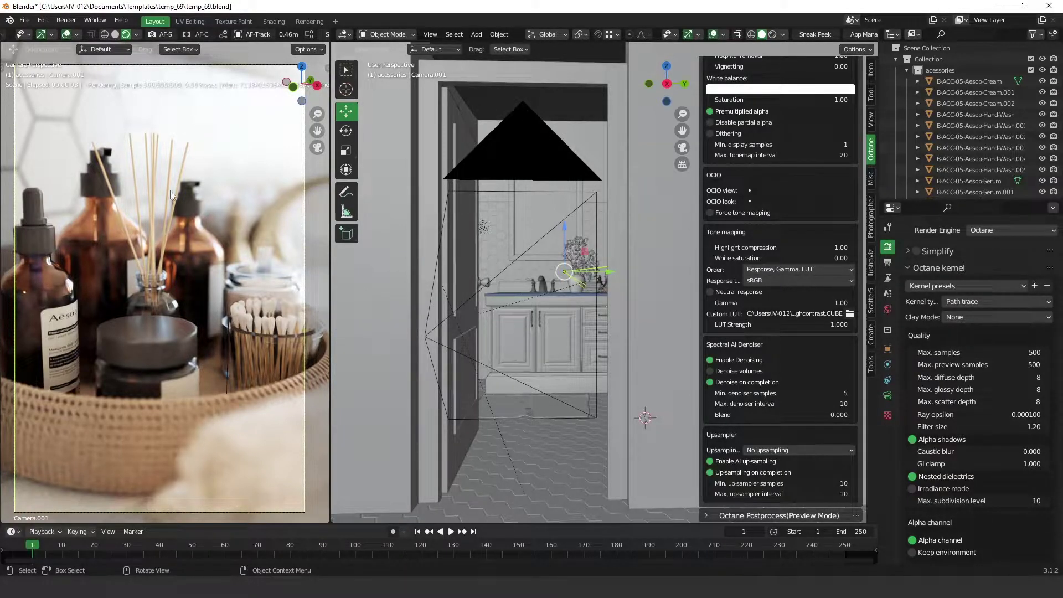
click(114, 35)
click(126, 35)
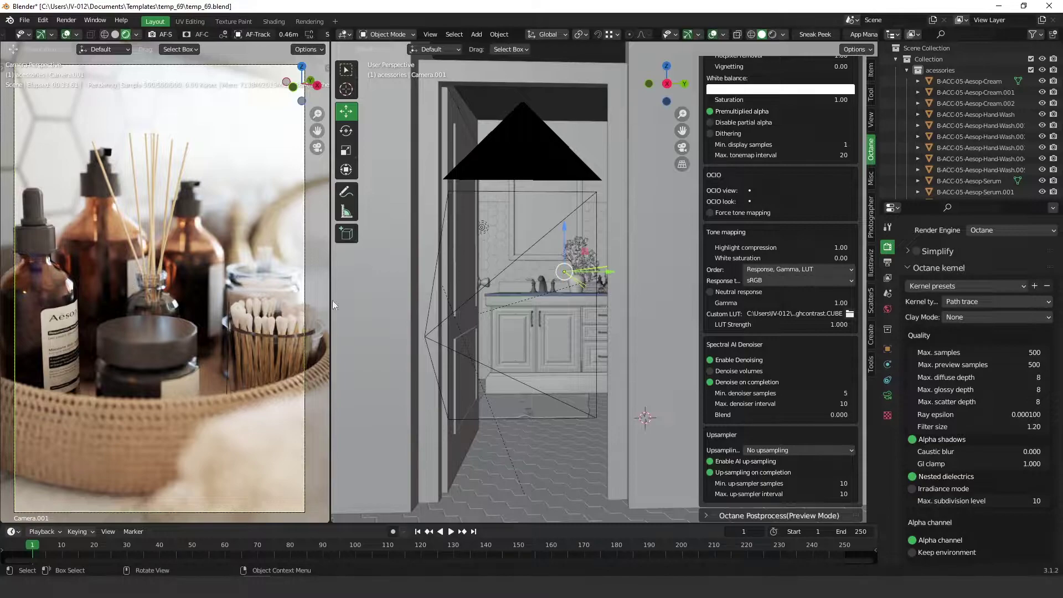
- Try a Spectral AI Denoiser Blend of 1, then 0.5, to compare the preview
click(769, 416)
text(1)
key(Return)
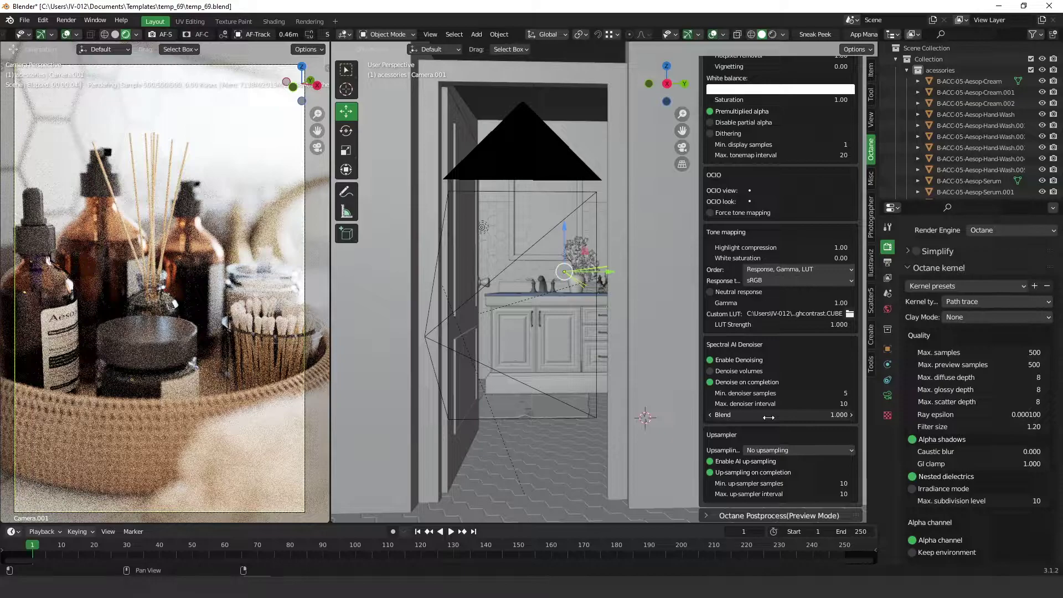
click(769, 415)
key(BackSpace)
key(BackSpace)
key(BackSpace)
text(0.)
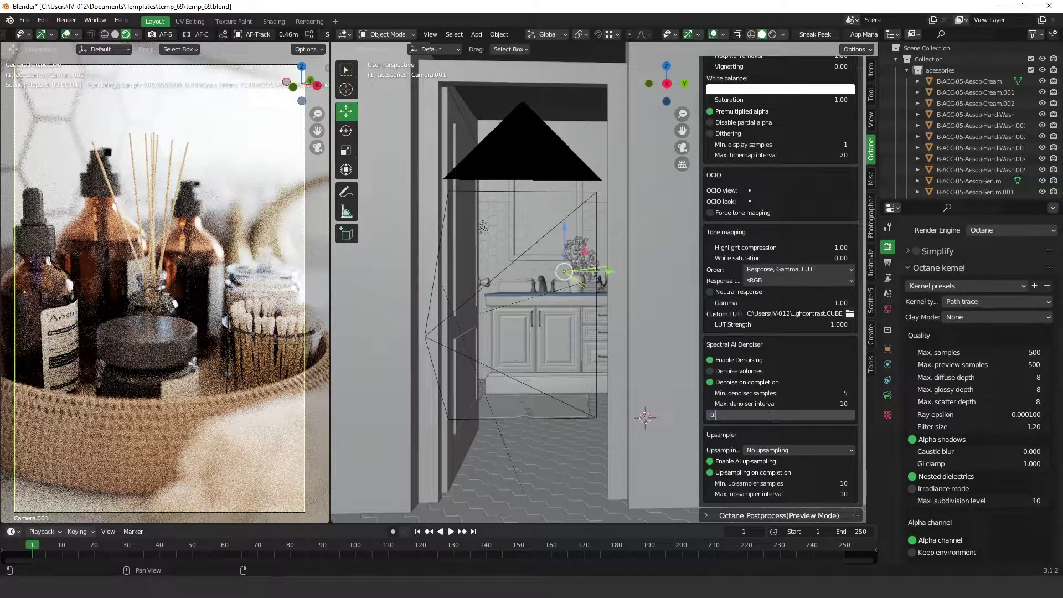
text(5)
key(Return)
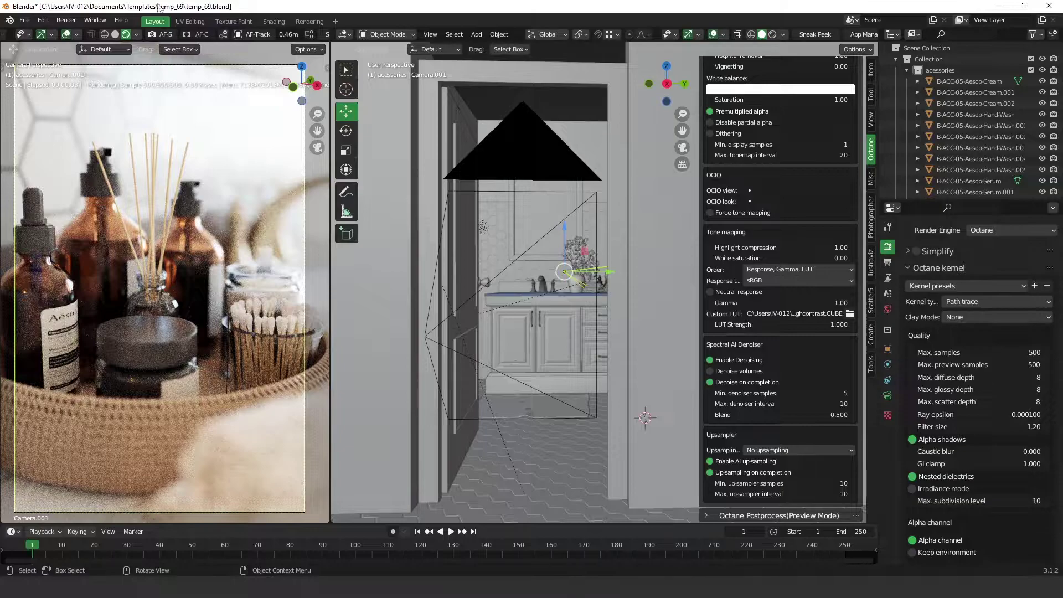
- Set the Spectral AI Denoiser Blend to 0.2
click(799, 415)
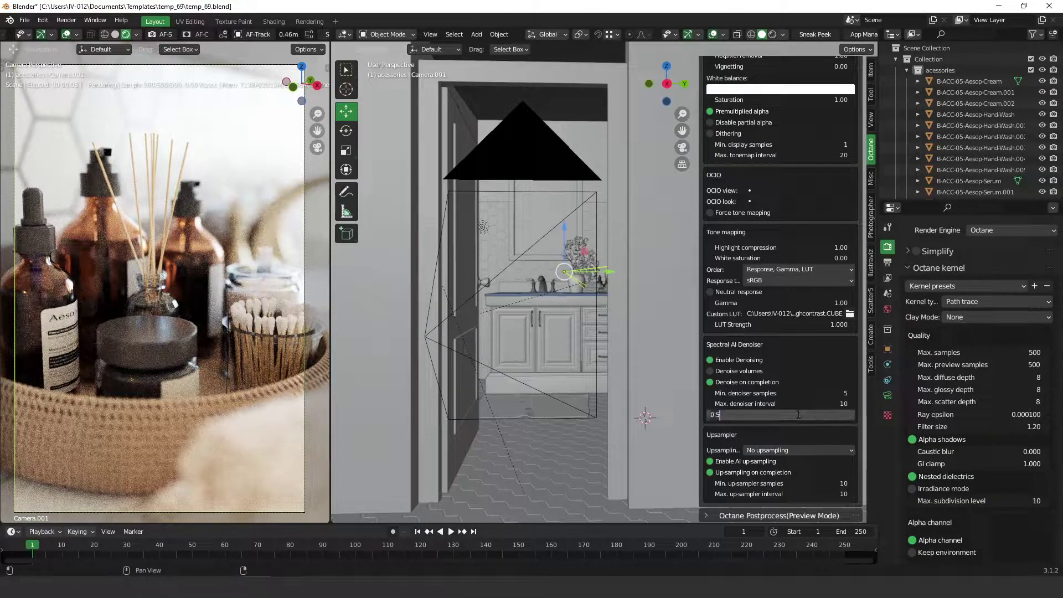
key(BackSpace)
text(3)
key(BackSpace)
key(BackSpace)
key(BackSpace)
text(0.2)
key(Return)
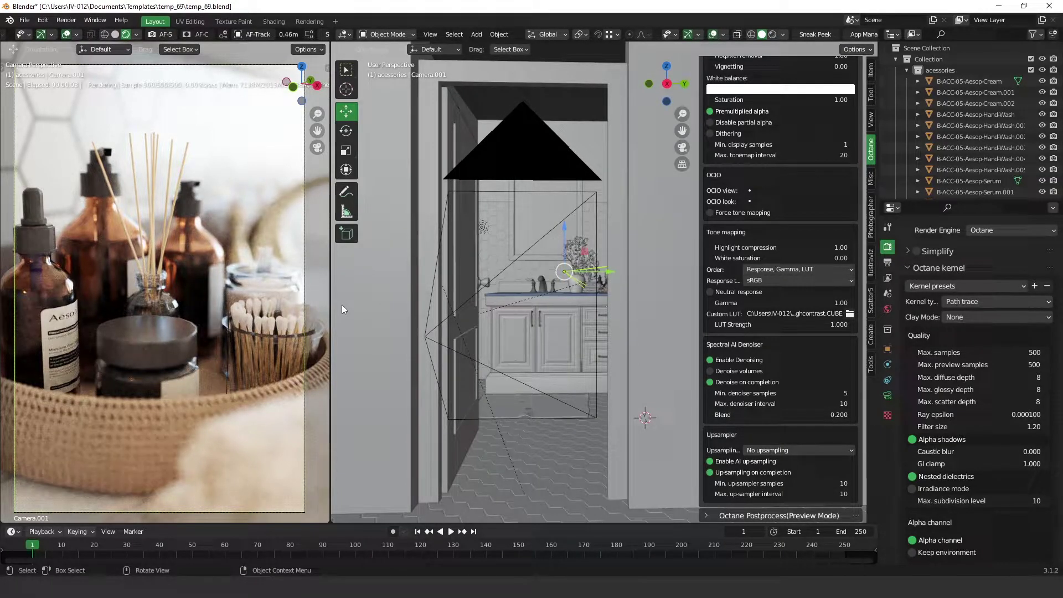